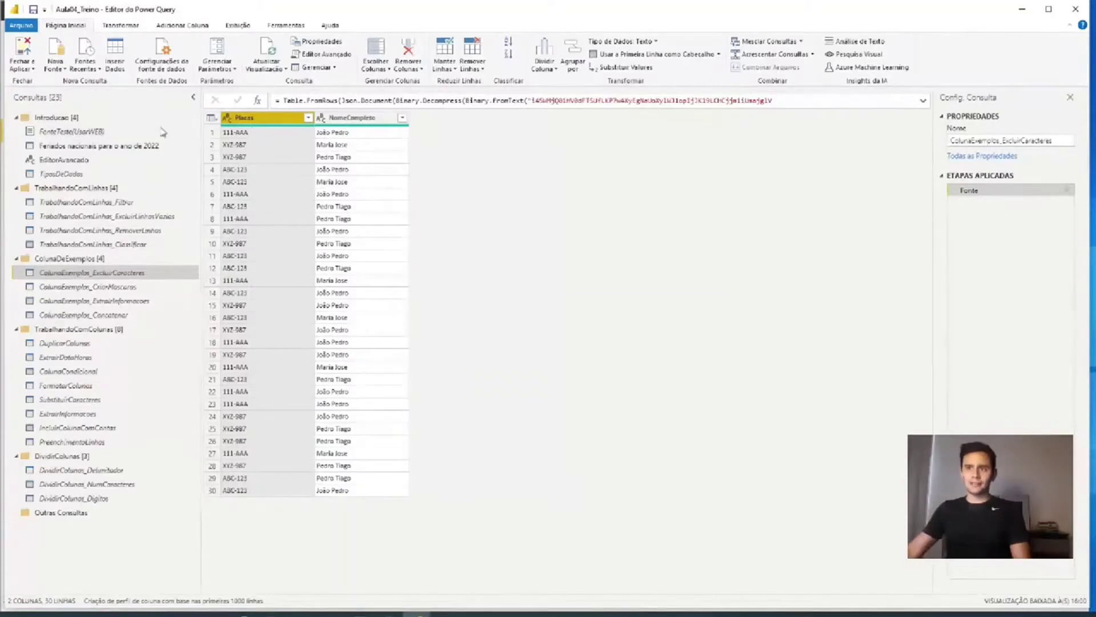
# Start a new column from examples, using only the Placas column as the source.
pyautogui.click(188, 26)
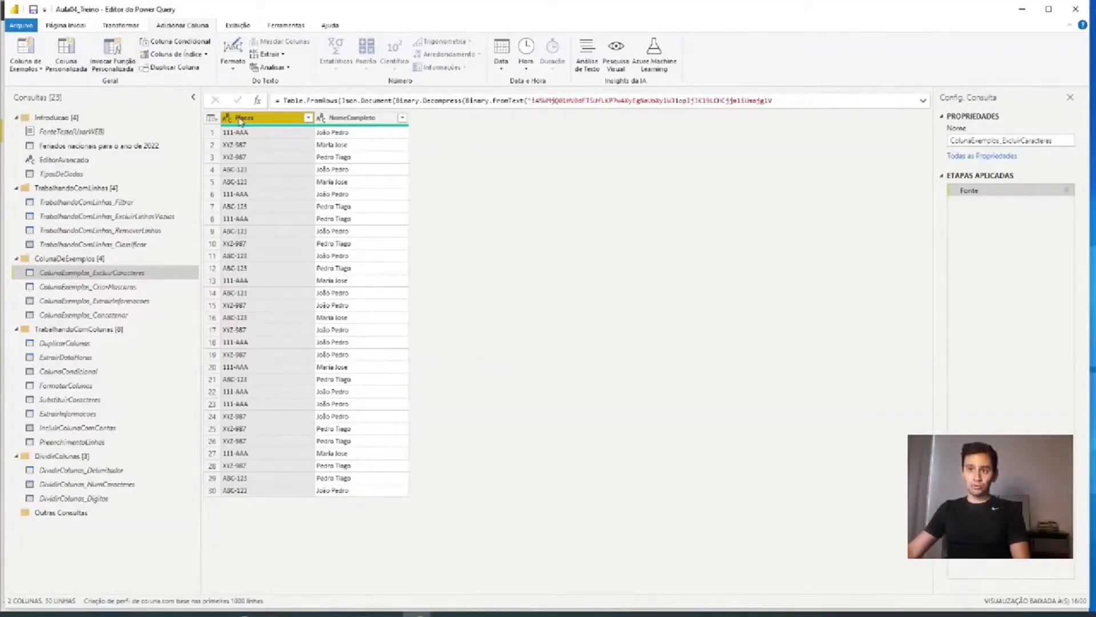
pyautogui.click(30, 51)
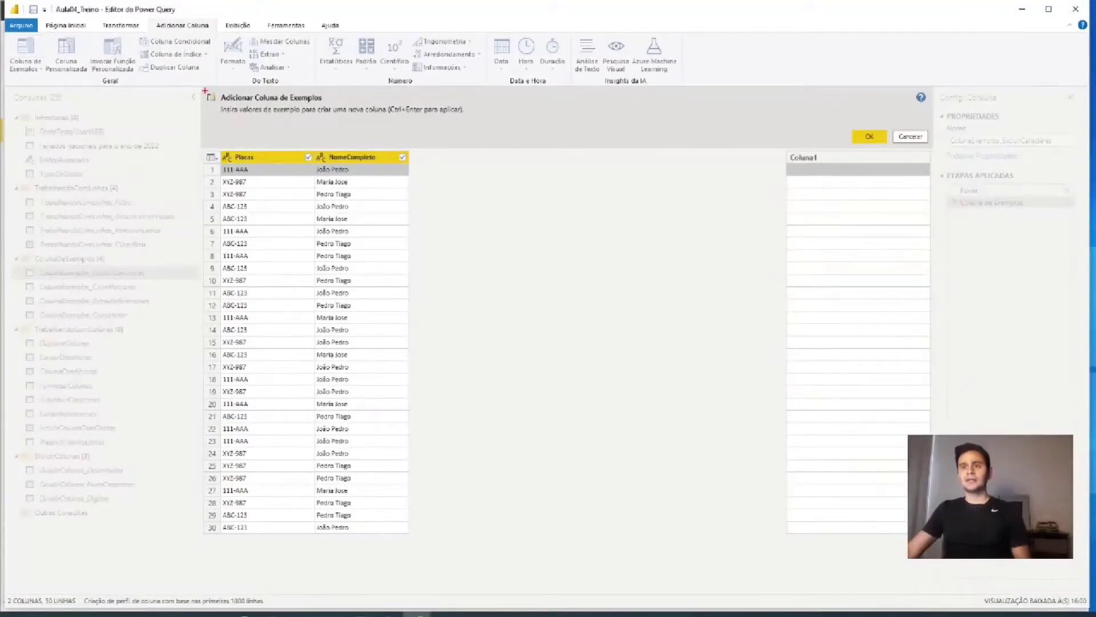
pyautogui.moveTo(202, 84)
pyautogui.mouseDown()
pyautogui.moveTo(242, 113)
pyautogui.moveTo(942, 147)
pyautogui.mouseUp()
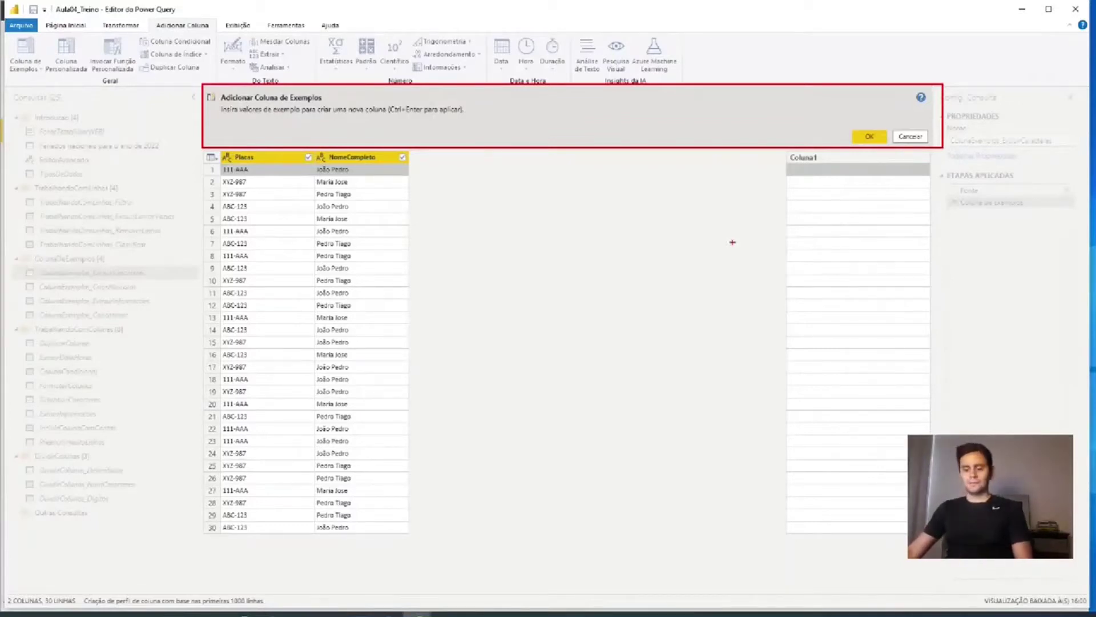
pyautogui.press('Escape')
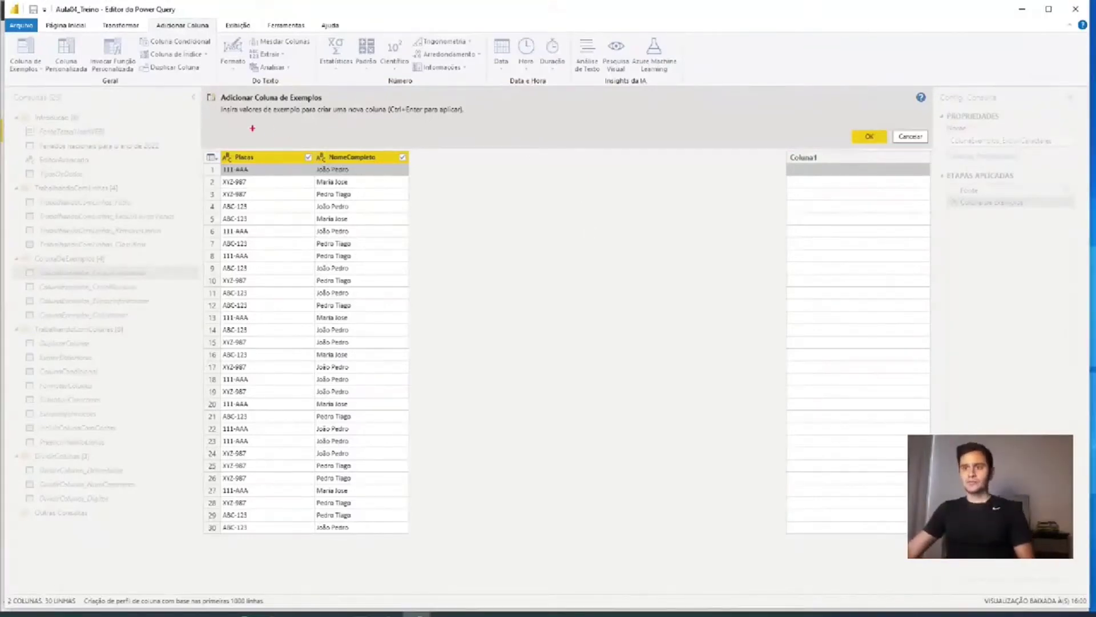
pyautogui.moveTo(217, 148); pyautogui.dragTo(420, 167)
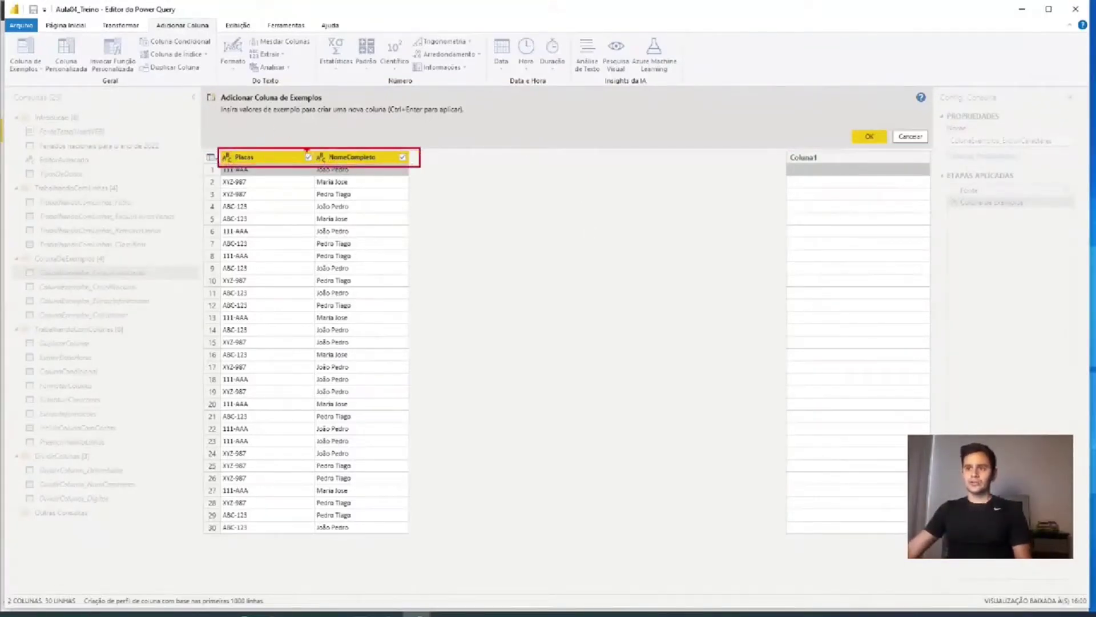
pyautogui.moveTo(309, 149); pyautogui.dragTo(309, 121)
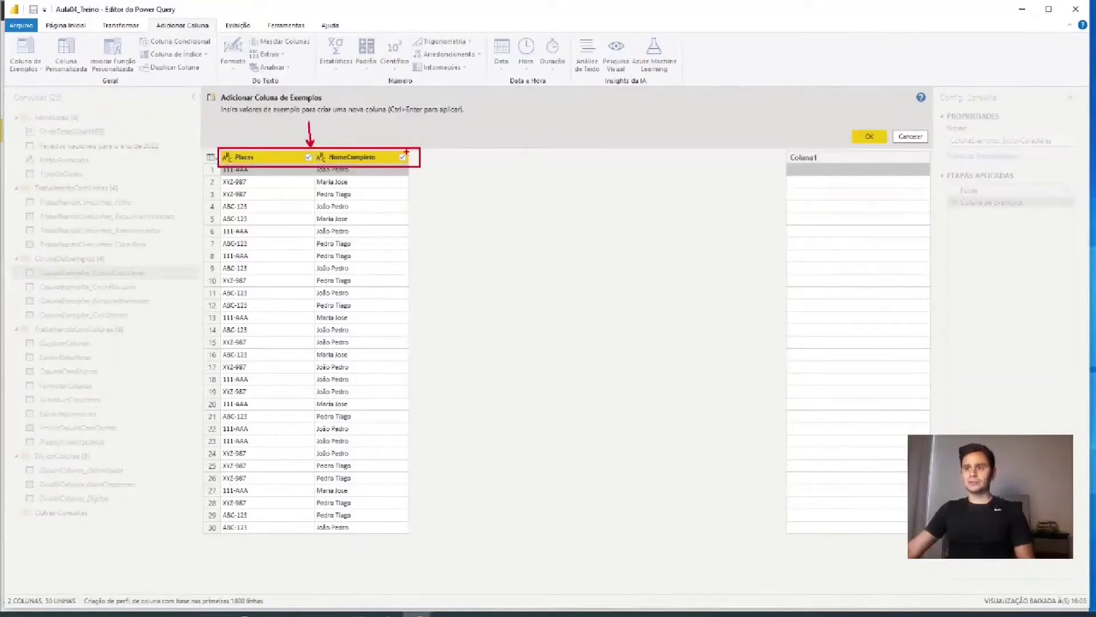
pyautogui.moveTo(404, 147); pyautogui.dragTo(404, 115)
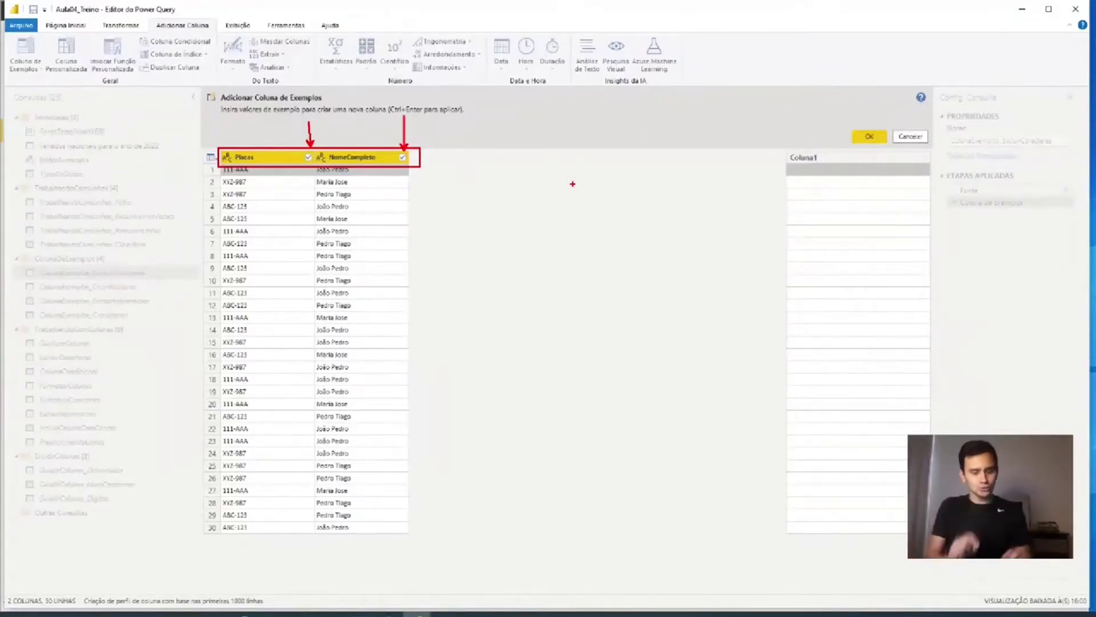
pyautogui.press('Escape')
pyautogui.click(403, 157)
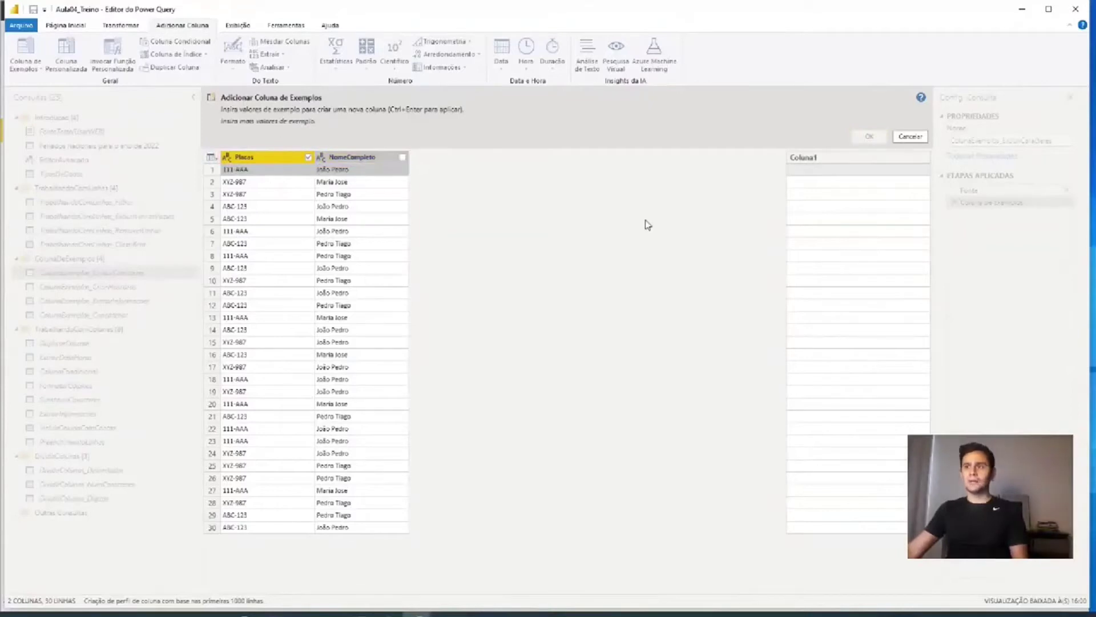
# Enter 111AAA and XYZ987 as the example values for the first two rows of the new column.
pyautogui.click(853, 171)
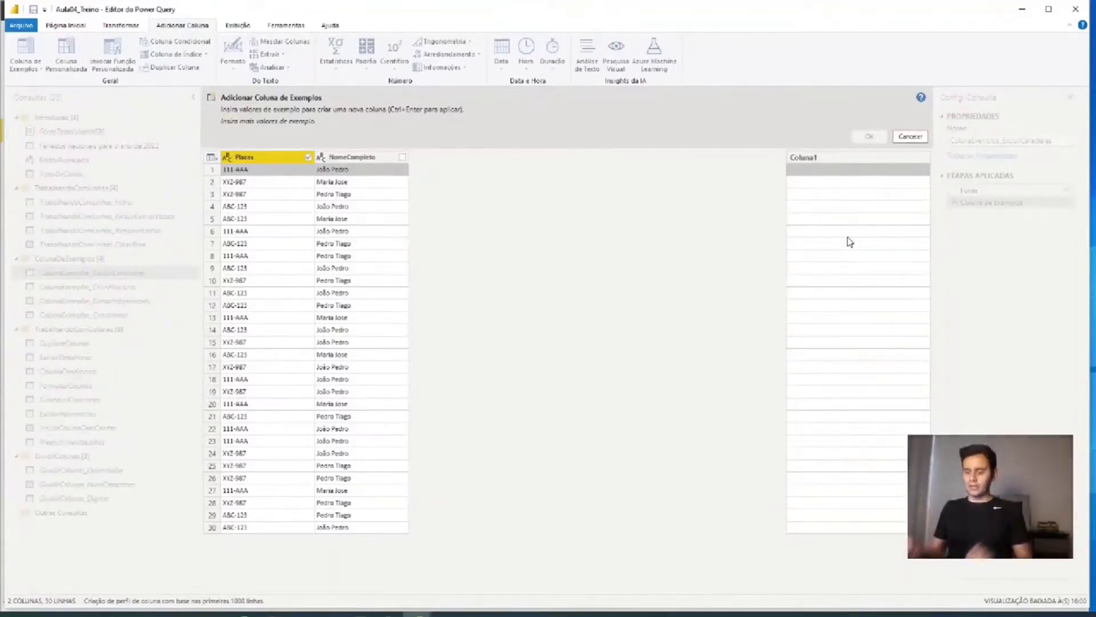
pyautogui.write('111')
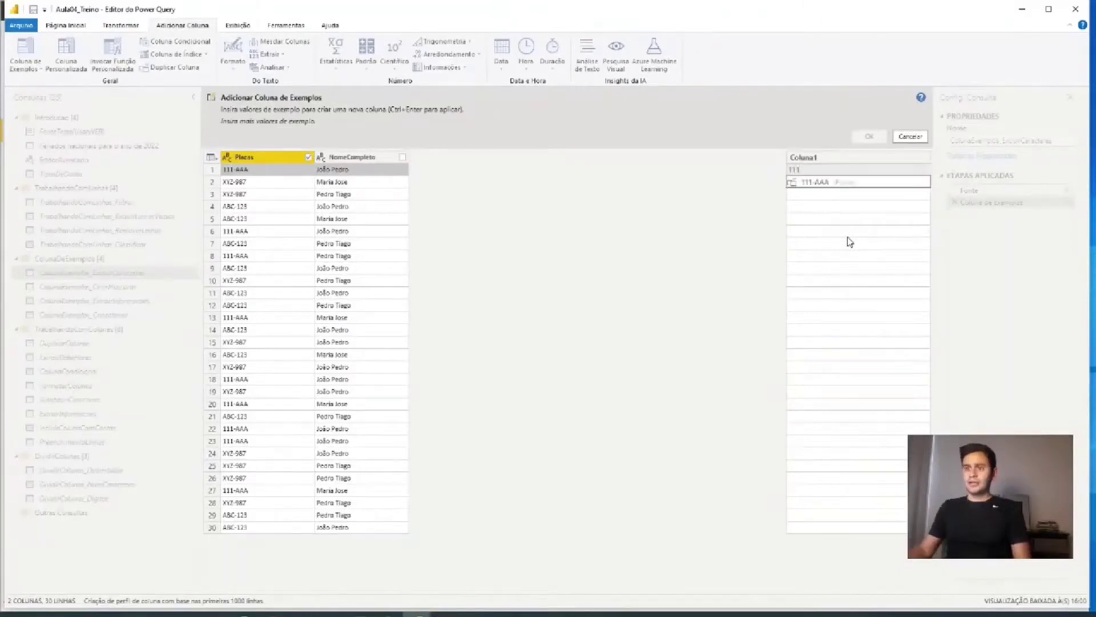
pyautogui.write('AAA')
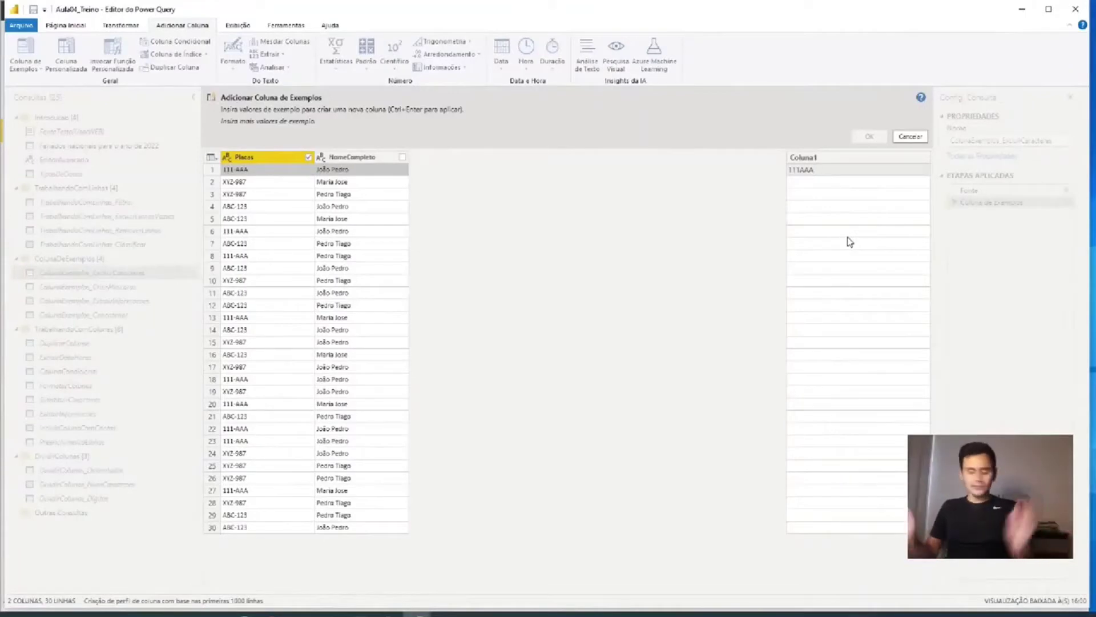
pyautogui.press('Return')
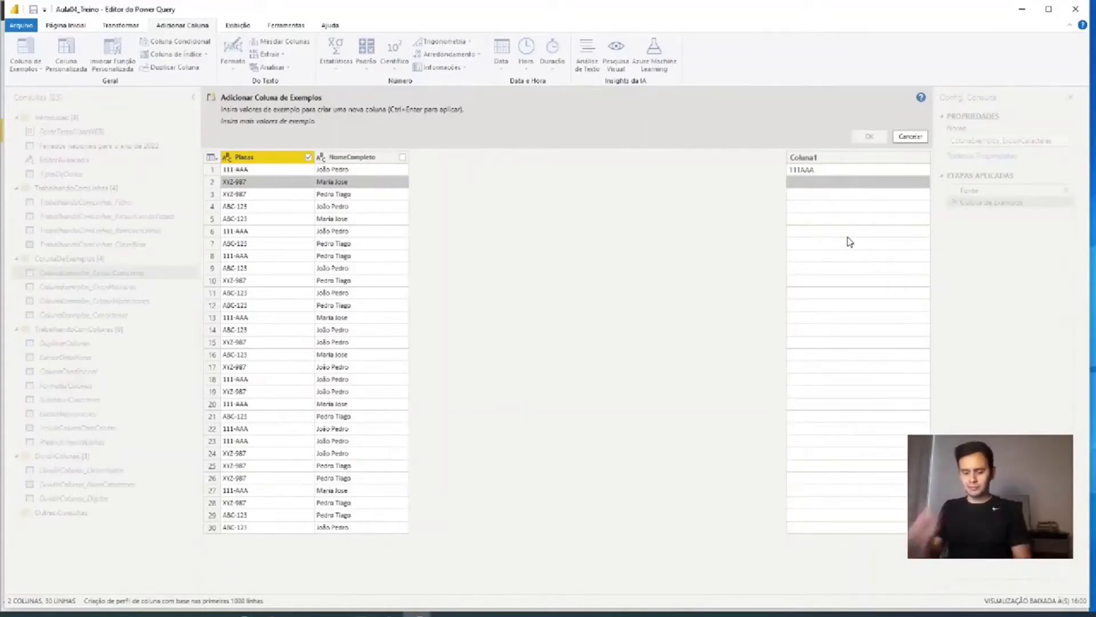
pyautogui.write('X')
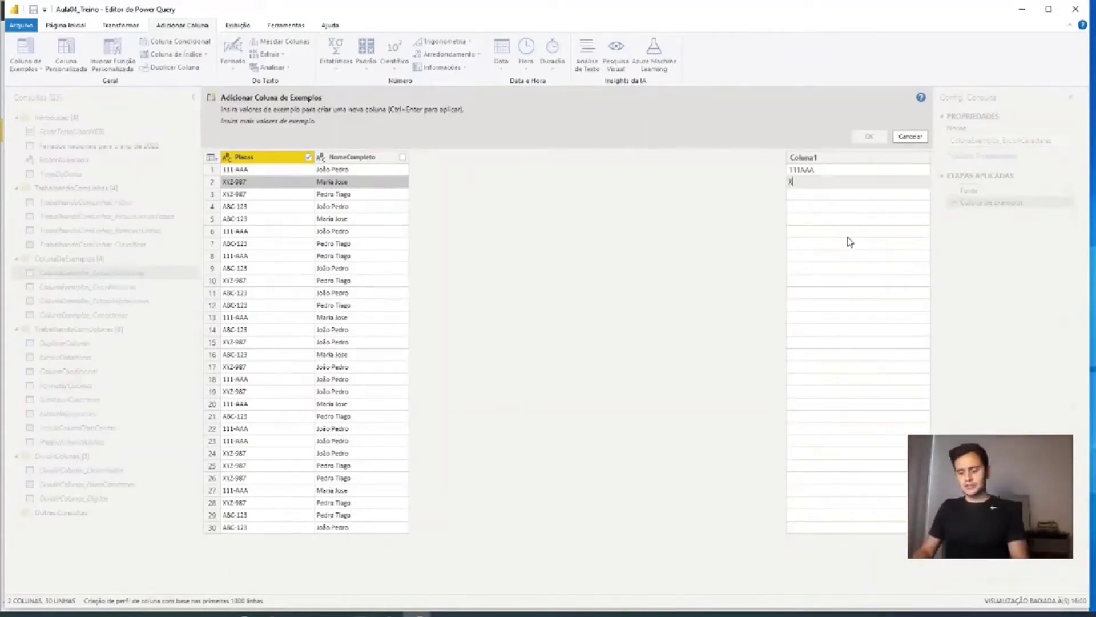
pyautogui.write('YZ-')
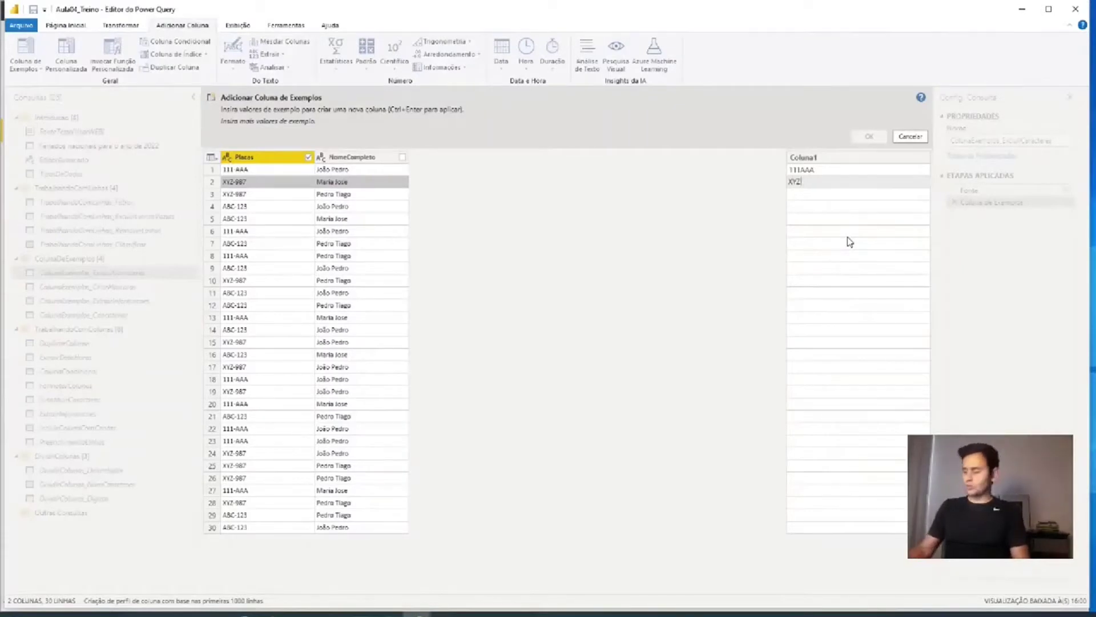
pyautogui.write('987')
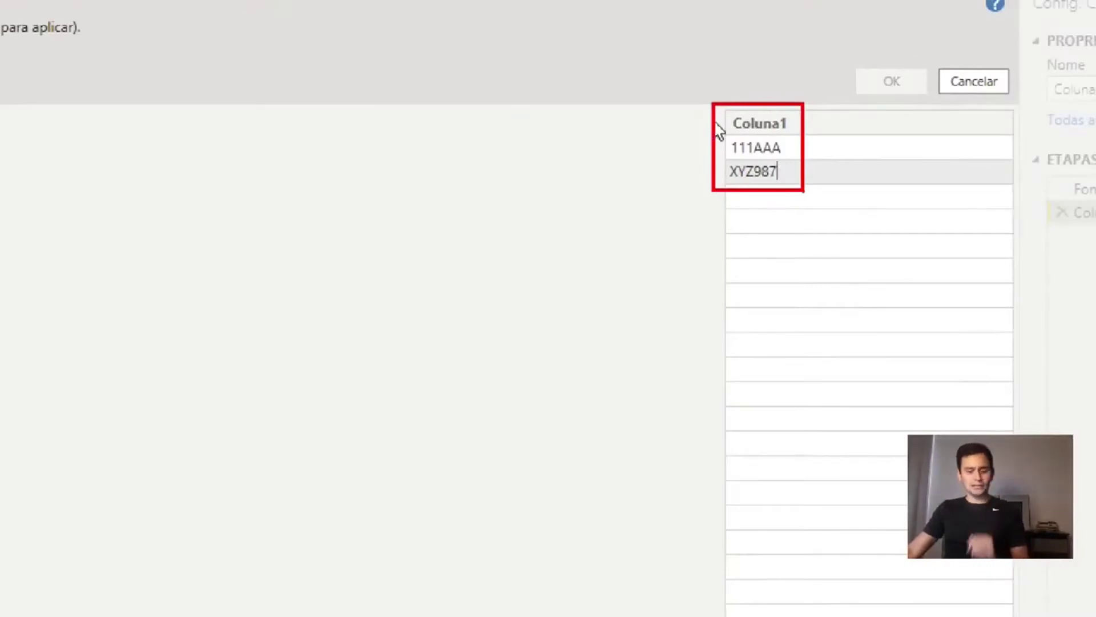
pyautogui.press('Return')
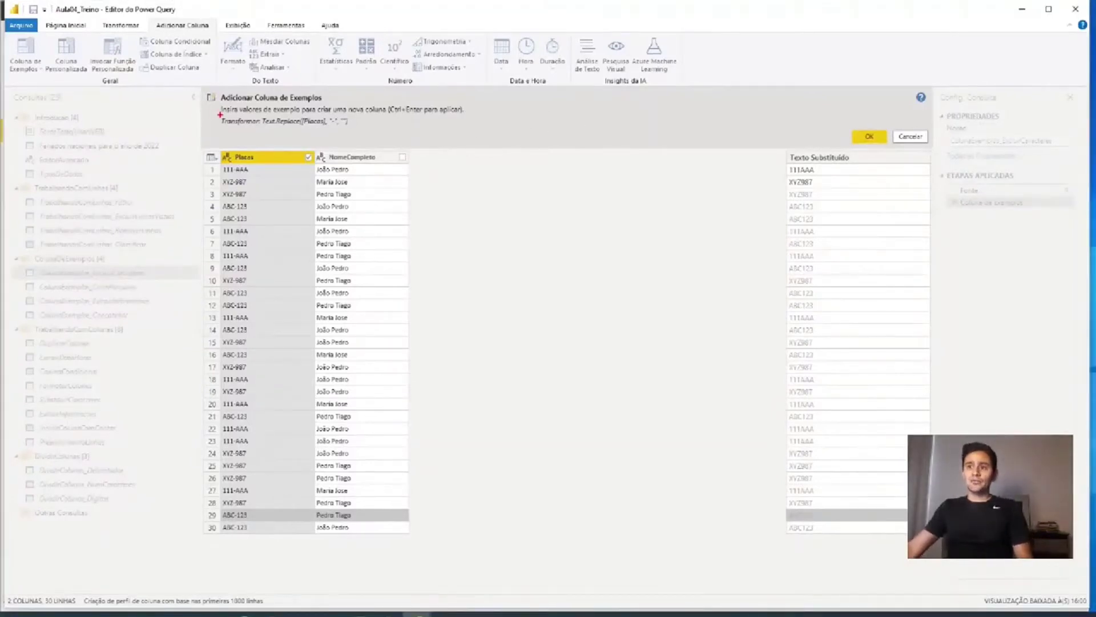
# Check the suggested transformation and the previewed plate values, and add the example column to the query.
pyautogui.moveTo(220, 116); pyautogui.dragTo(361, 127)
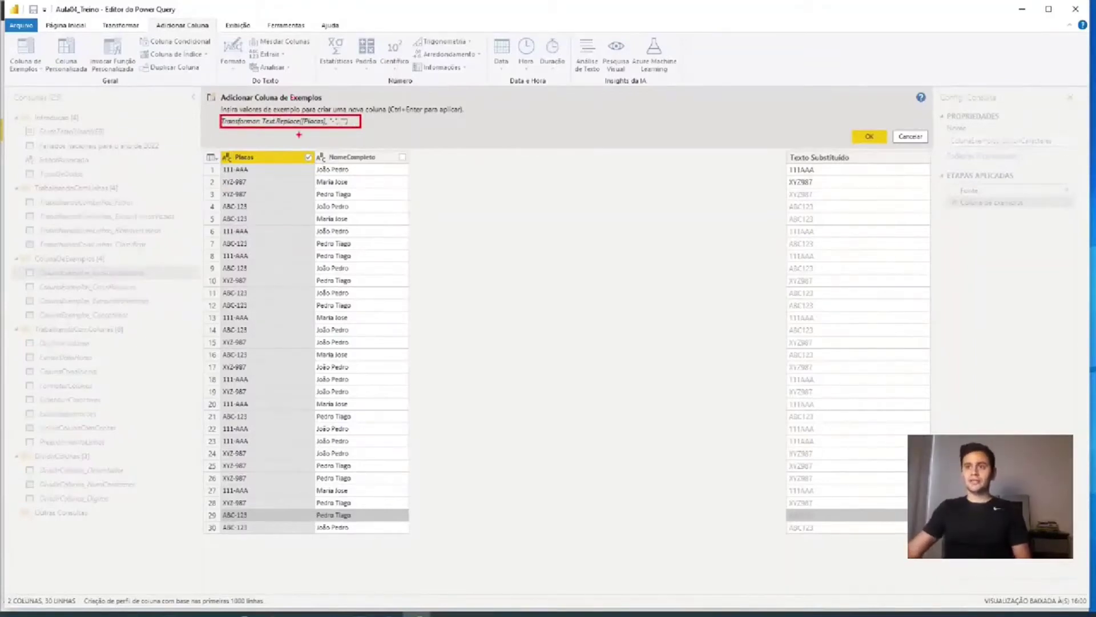
pyautogui.press('Escape')
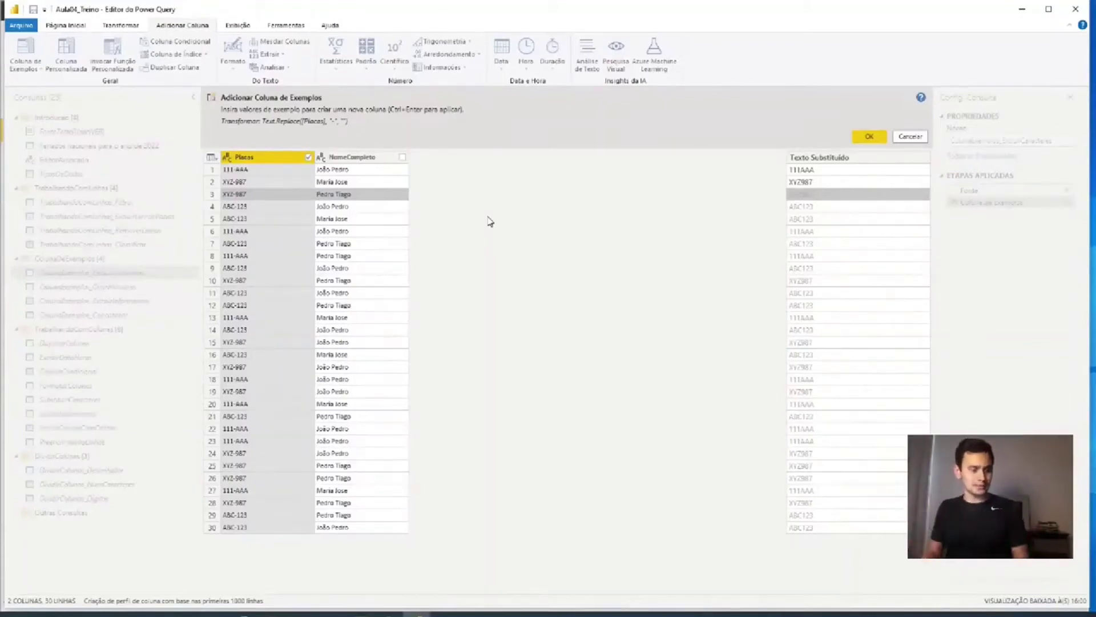
pyautogui.press('Down')
pyautogui.press('Down')
pyautogui.press('Down')
pyautogui.press('Up')
pyautogui.press('Up')
pyautogui.press('Up')
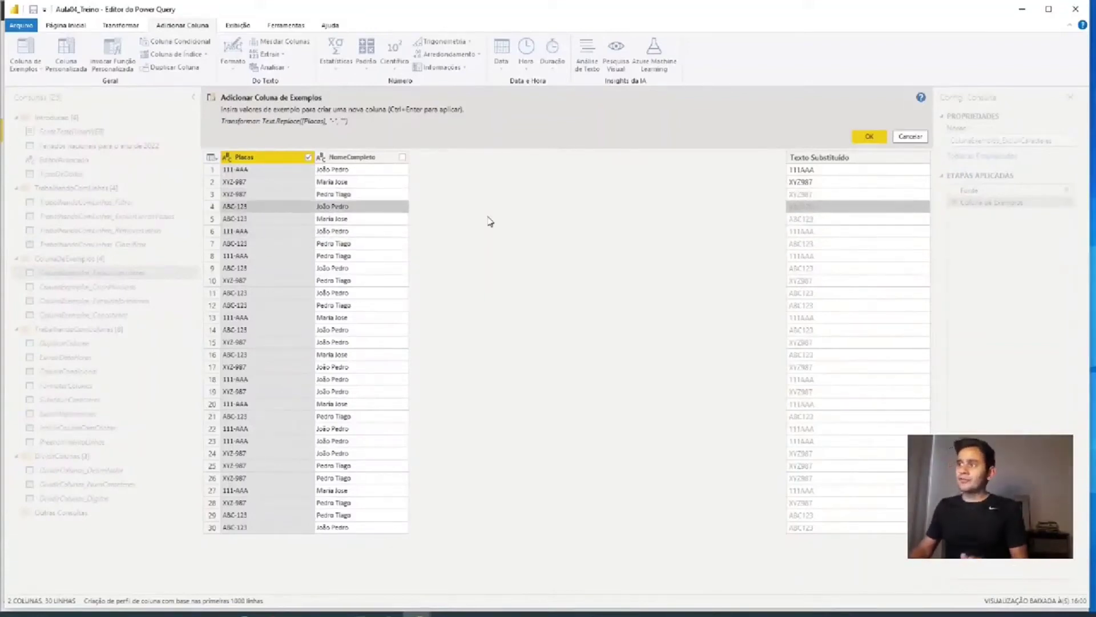
pyautogui.press('Down')
pyautogui.press('Down')
pyautogui.press('Down')
pyautogui.press('Down')
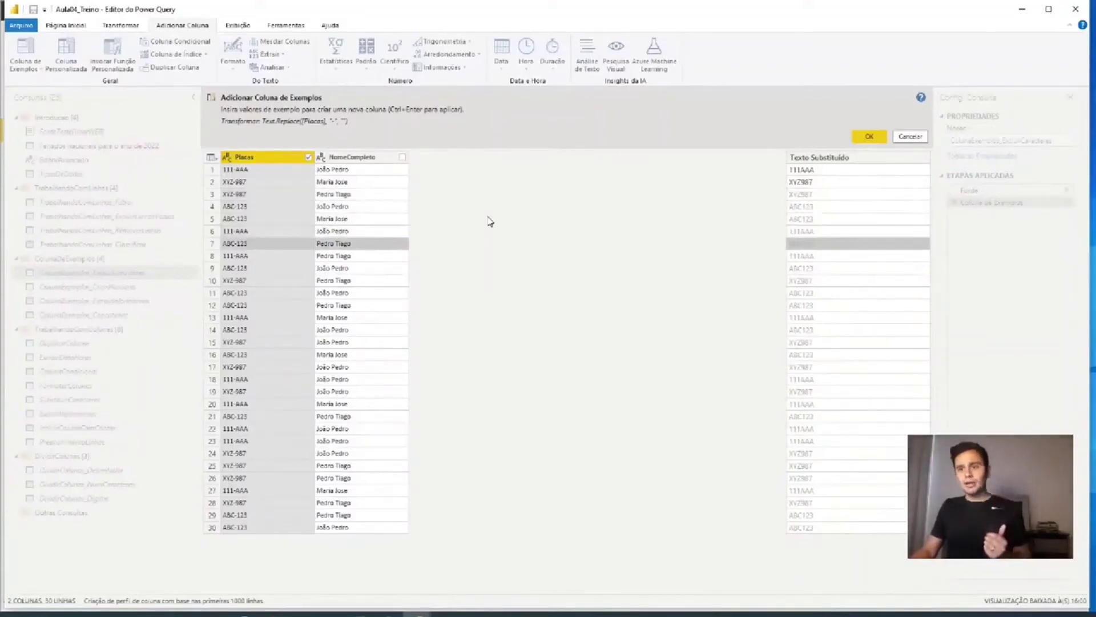
pyautogui.press('Up')
pyautogui.press('Up')
pyautogui.press('Up')
pyautogui.press('Up')
pyautogui.press('Up')
pyautogui.press('Down')
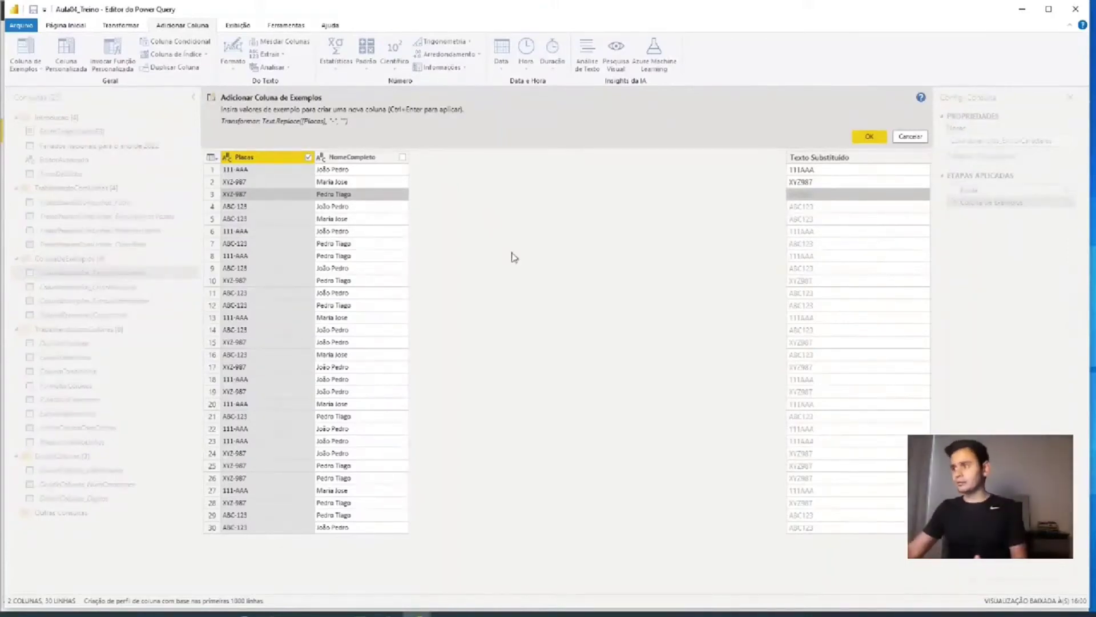
pyautogui.click(871, 138)
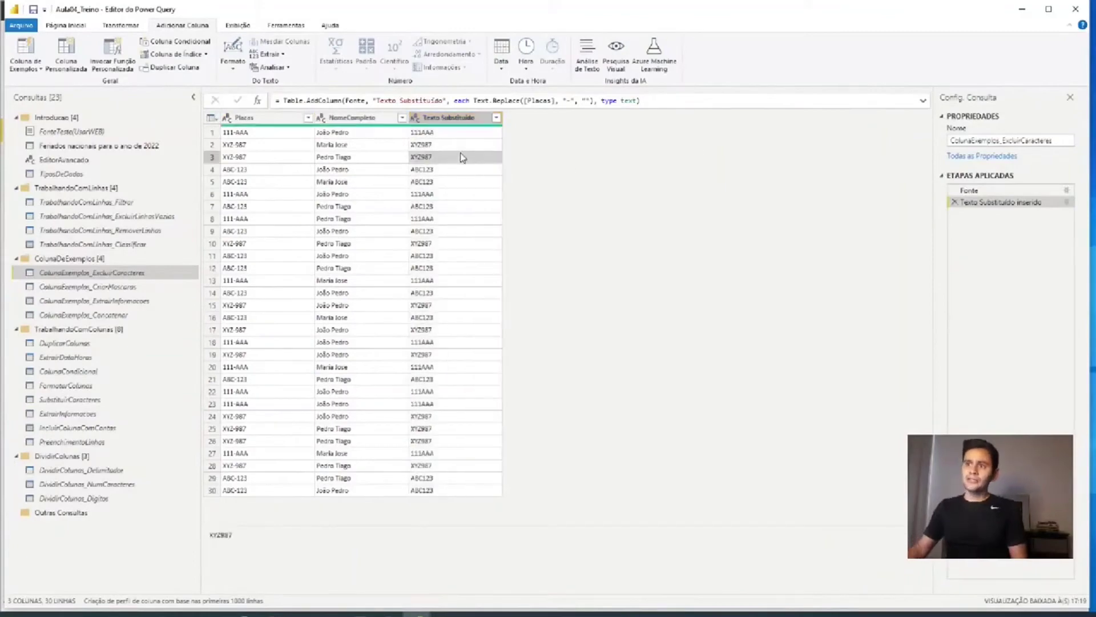
# Examine the plate values row by row in the added Texto Substituído column.
pyautogui.press('Up')
pyautogui.press('Up')
pyautogui.press('Up')
pyautogui.press('Down')
pyautogui.press('Down')
pyautogui.press('Down')
pyautogui.press('Down')
pyautogui.press('Down')
pyautogui.press('Down')
pyautogui.press('Down')
pyautogui.press('Down')
pyautogui.press('Down')
pyautogui.press('Down')
pyautogui.press('Down')
pyautogui.press('Down')
pyautogui.press('Down')
pyautogui.press('Down')
pyautogui.press('Down')
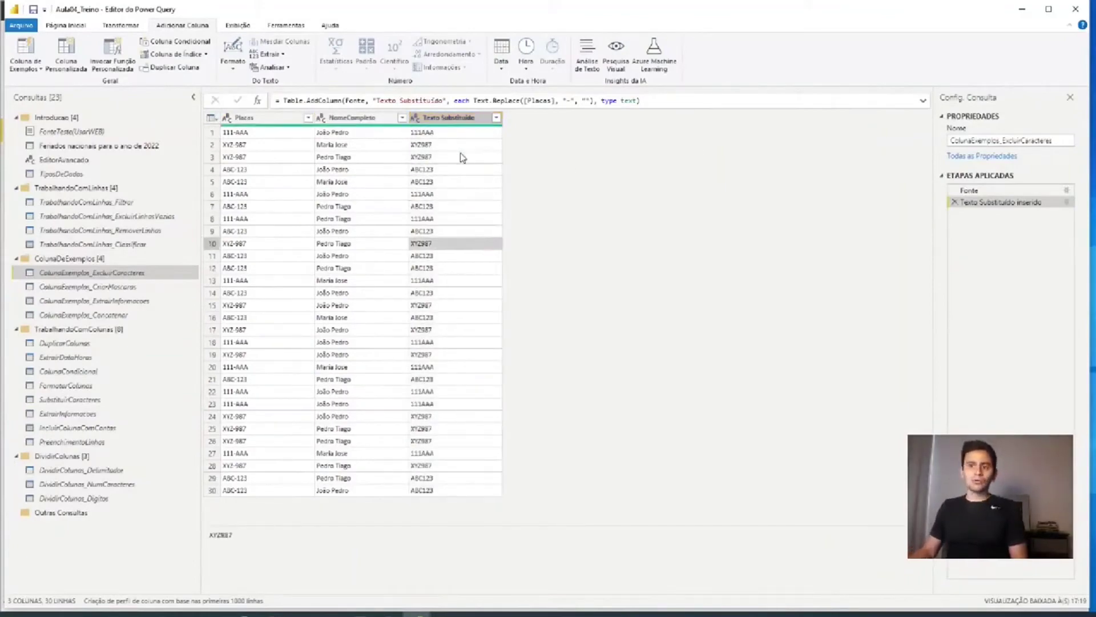
pyautogui.press('Down')
pyautogui.press('Down')
pyautogui.press('Down')
pyautogui.press('Down')
pyautogui.press('Down')
pyautogui.press('Down')
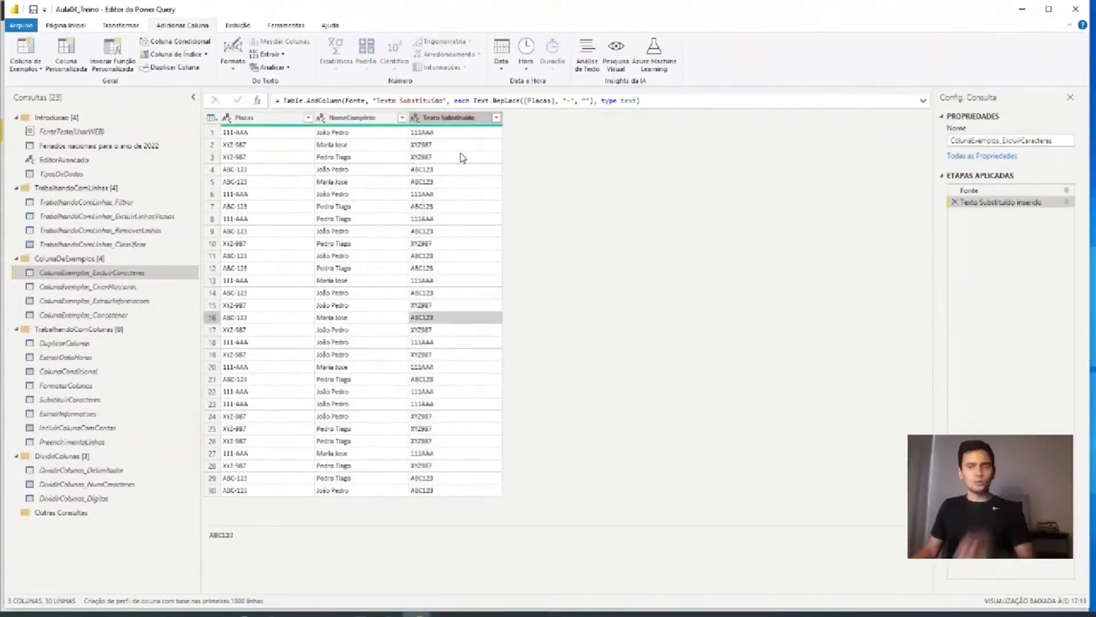
pyautogui.press('Up')
pyautogui.press('Up')
pyautogui.press('Up')
pyautogui.press('Up')
pyautogui.press('Up')
pyautogui.press('Up')
pyautogui.press('Up')
pyautogui.press('Up')
pyautogui.press('Up')
pyautogui.press('Up')
pyautogui.press('Up')
pyautogui.press('Up')
pyautogui.press('Up')
pyautogui.press('Up')
pyautogui.press('Up')
pyautogui.press('Up')
pyautogui.press('Up')
pyautogui.press('Up')
pyautogui.press('Up')
pyautogui.press('Up')
pyautogui.press('Up')
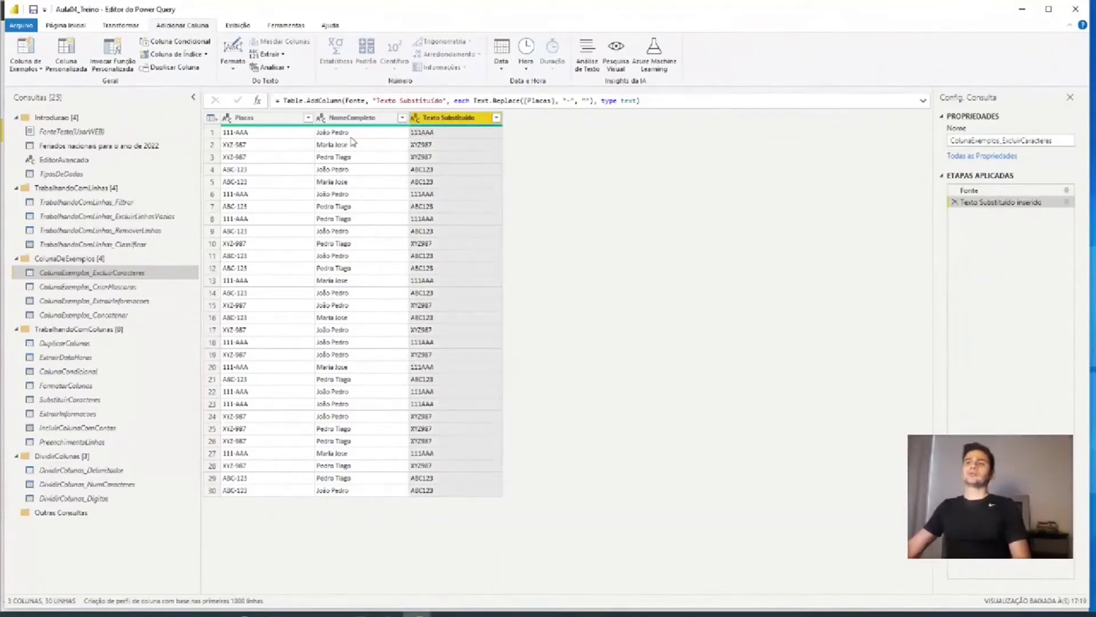
# Start another column from examples, using only the NomeCompleto column as the source.
pyautogui.click(359, 118)
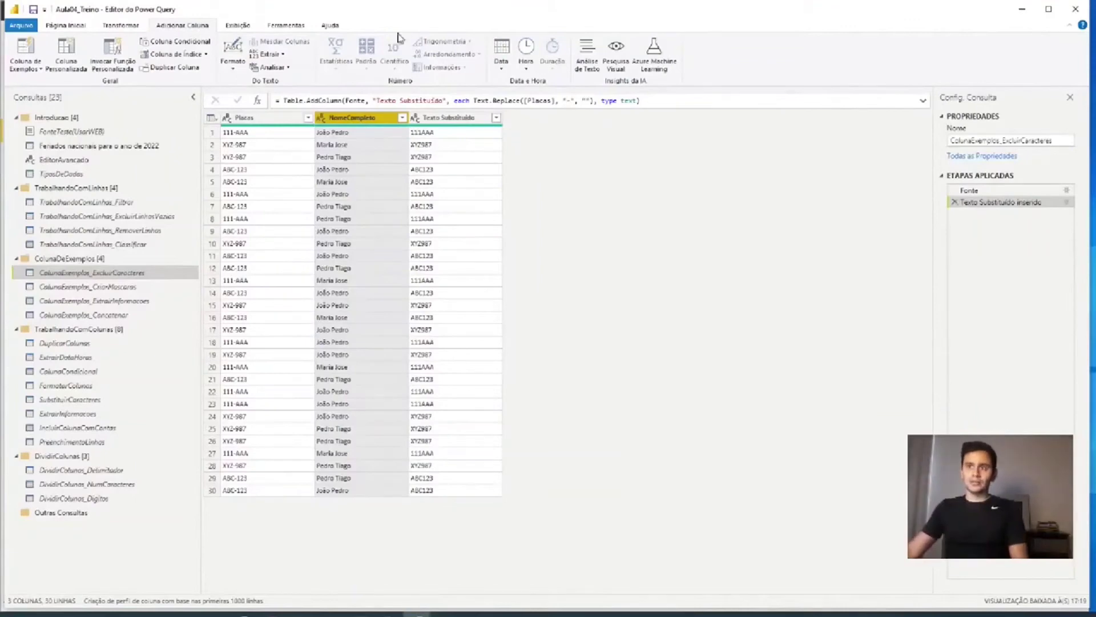
pyautogui.click(32, 49)
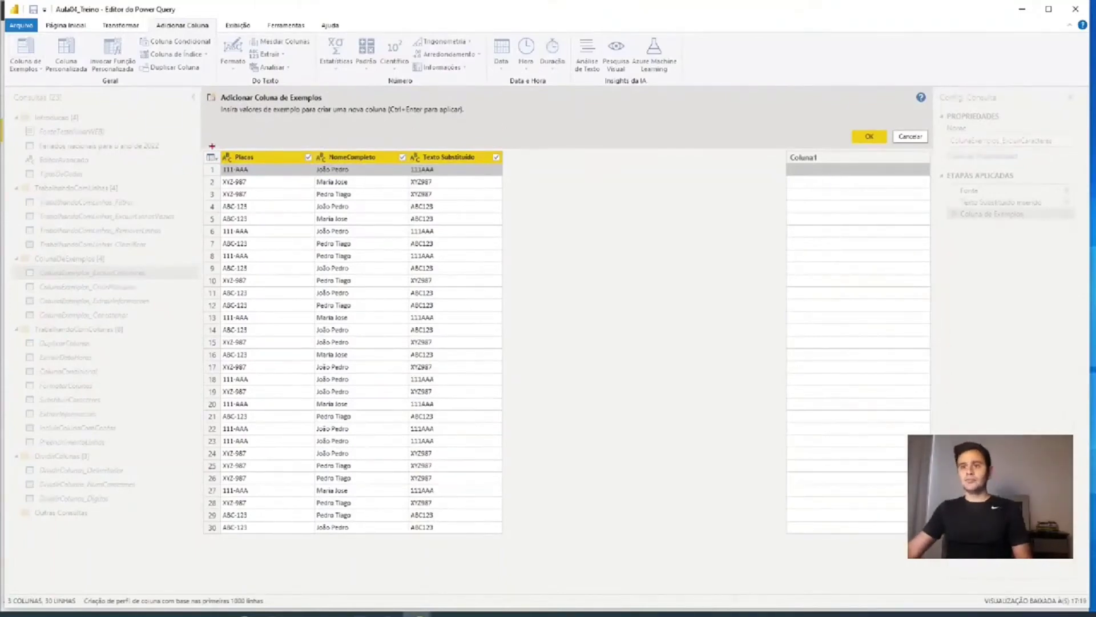
pyautogui.moveTo(216, 145)
pyautogui.mouseDown()
pyautogui.moveTo(411, 162)
pyautogui.moveTo(499, 135)
pyautogui.moveTo(254, 130)
pyautogui.moveTo(235, 170)
pyautogui.mouseUp()
pyautogui.press('Escape')
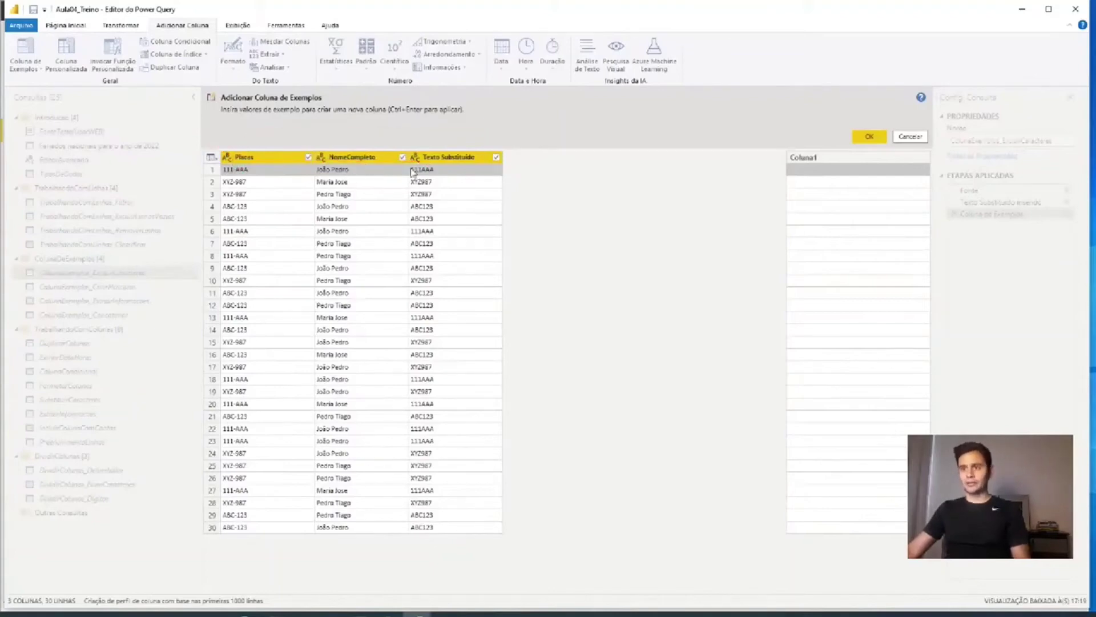
pyautogui.click(308, 157)
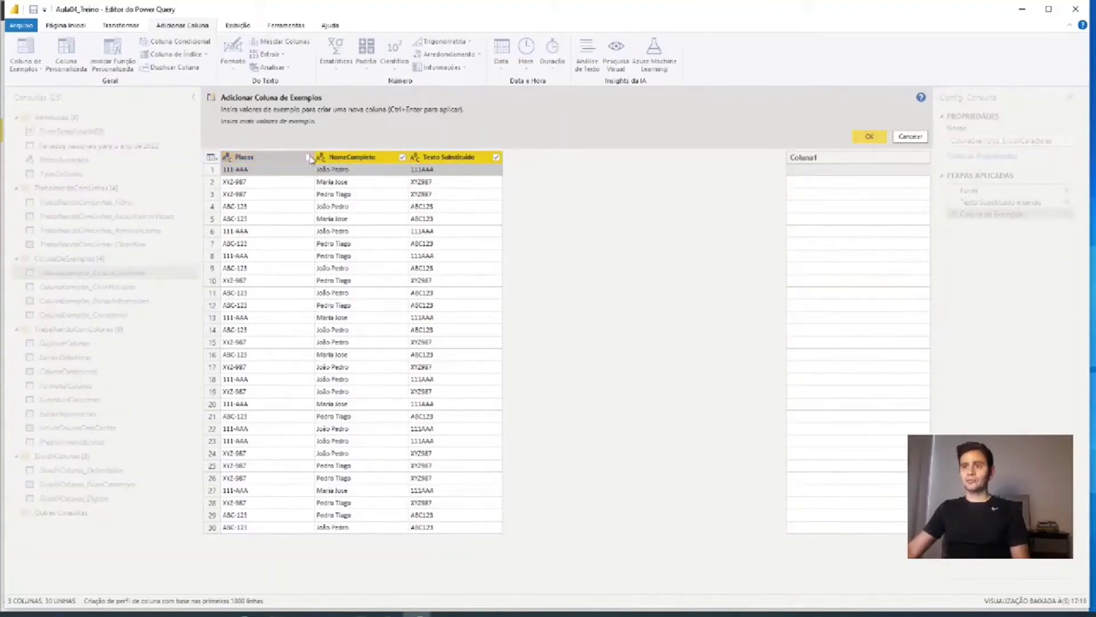
pyautogui.click(496, 157)
# Enter only the first name from the first row's full name as the example value for the new column.
pyautogui.click(822, 171)
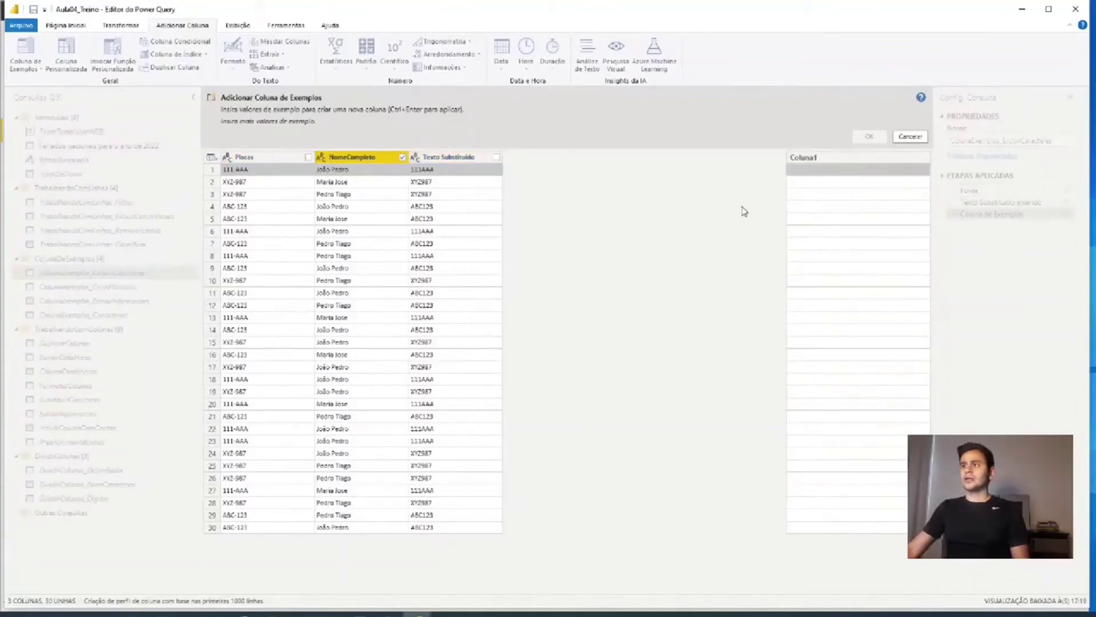
pyautogui.write('Joã')
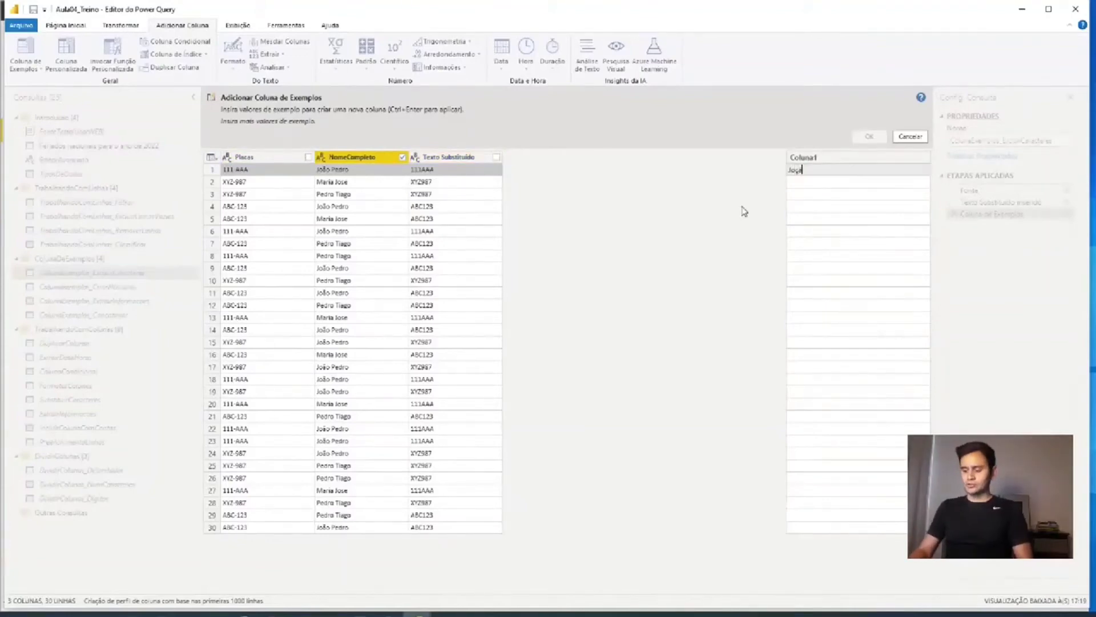
pyautogui.write('o')
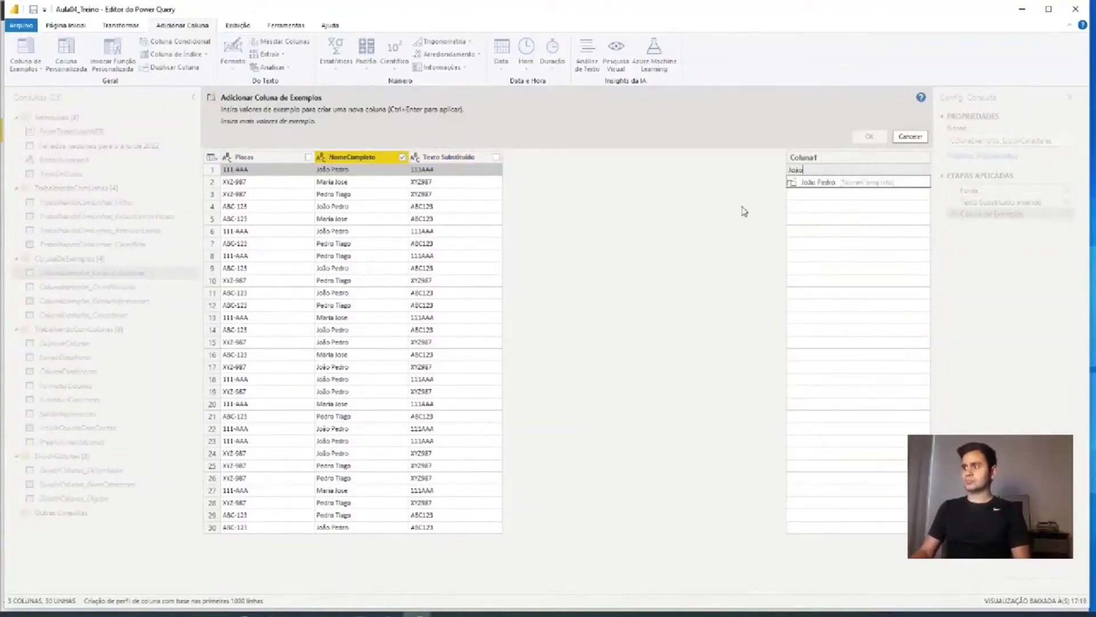
pyautogui.press('Return')
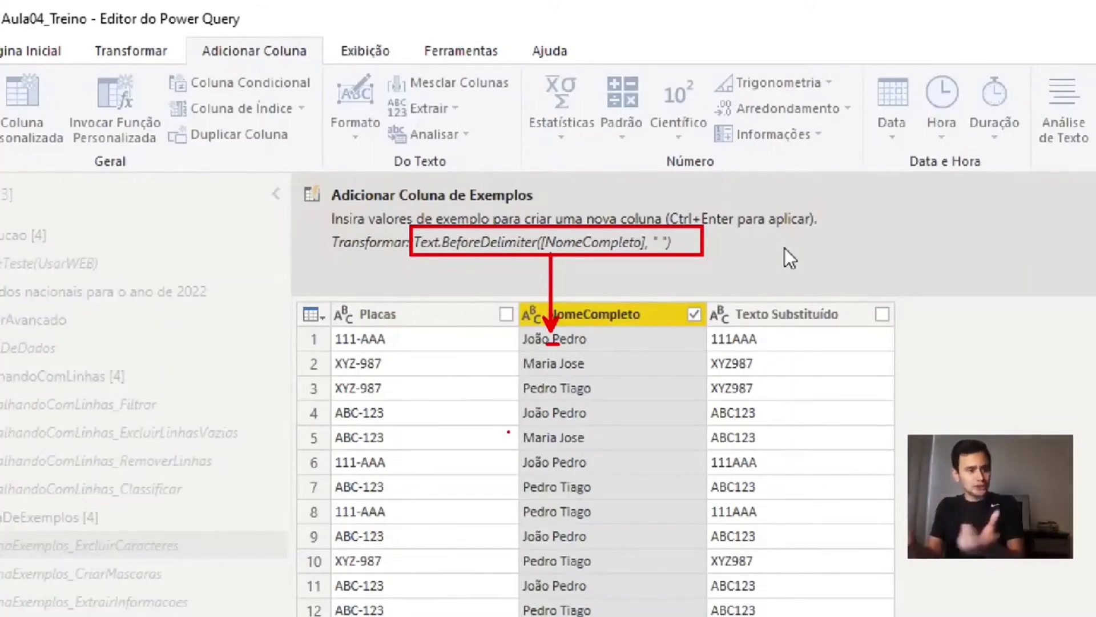
pyautogui.press('Escape')
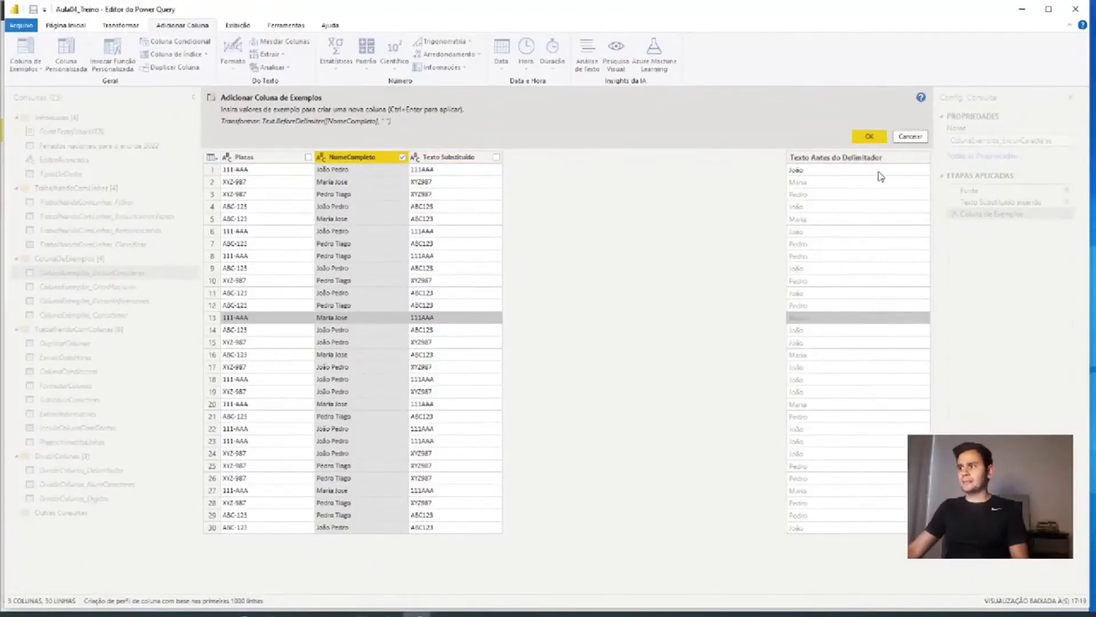
# Name the new example column PrimeiroNome and add it to the query.
pyautogui.click(810, 159)
pyautogui.doubleClick(833, 159)
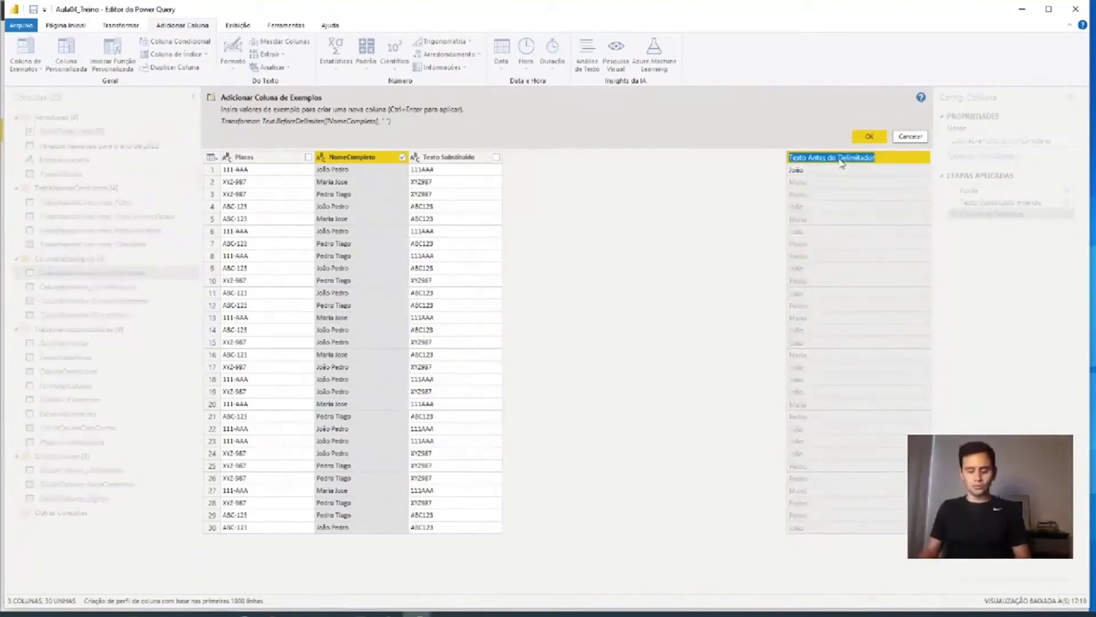
pyautogui.press('BackSpace')
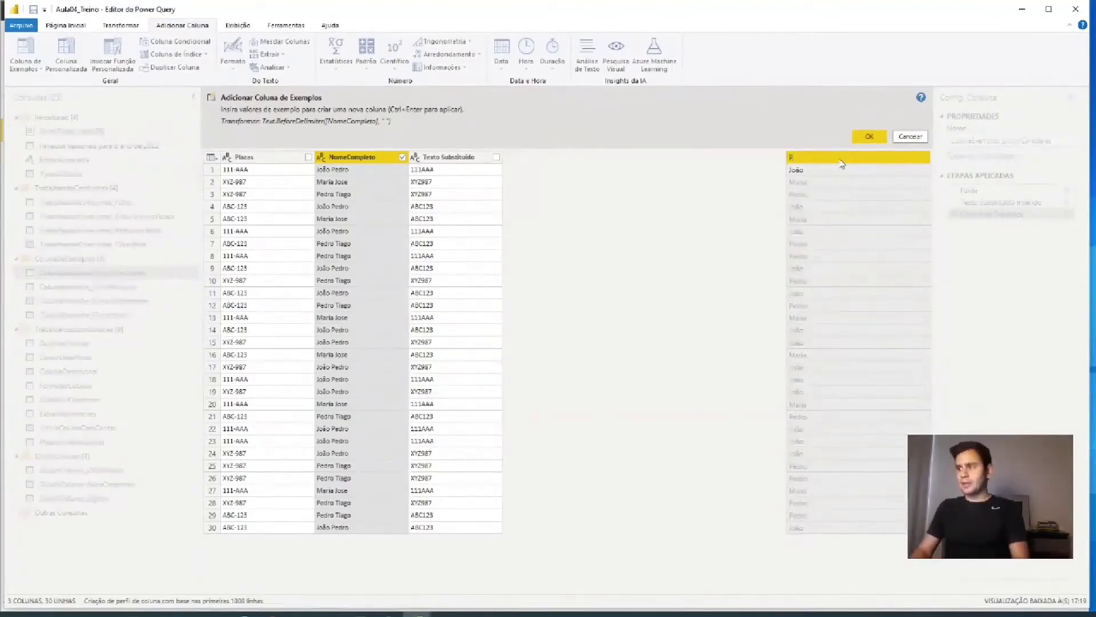
pyautogui.write('Prime')
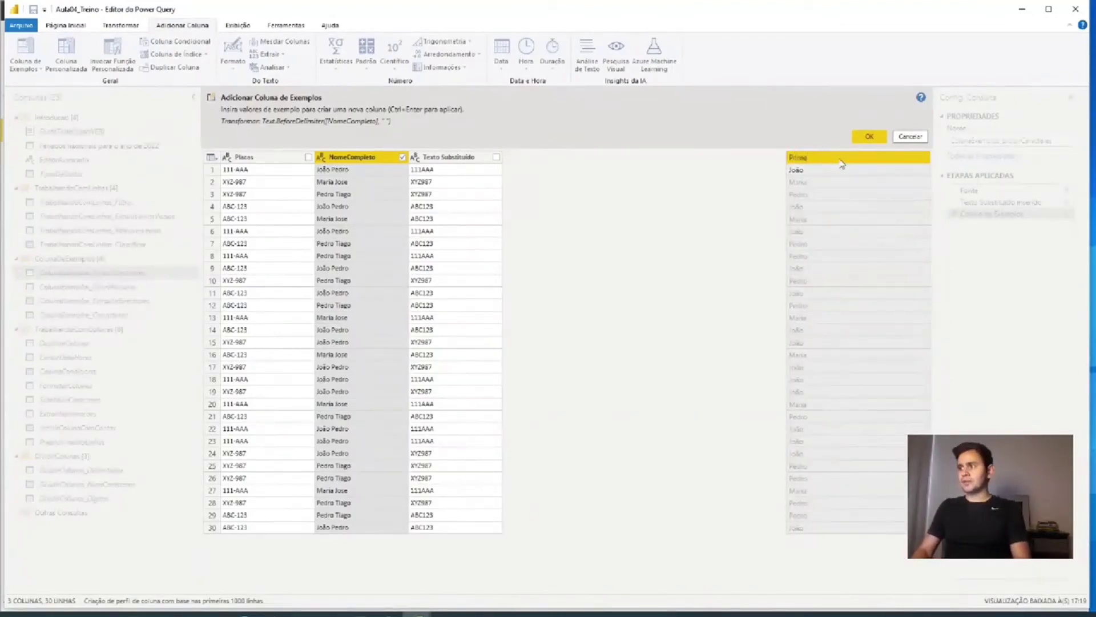
pyautogui.write('iroNome')
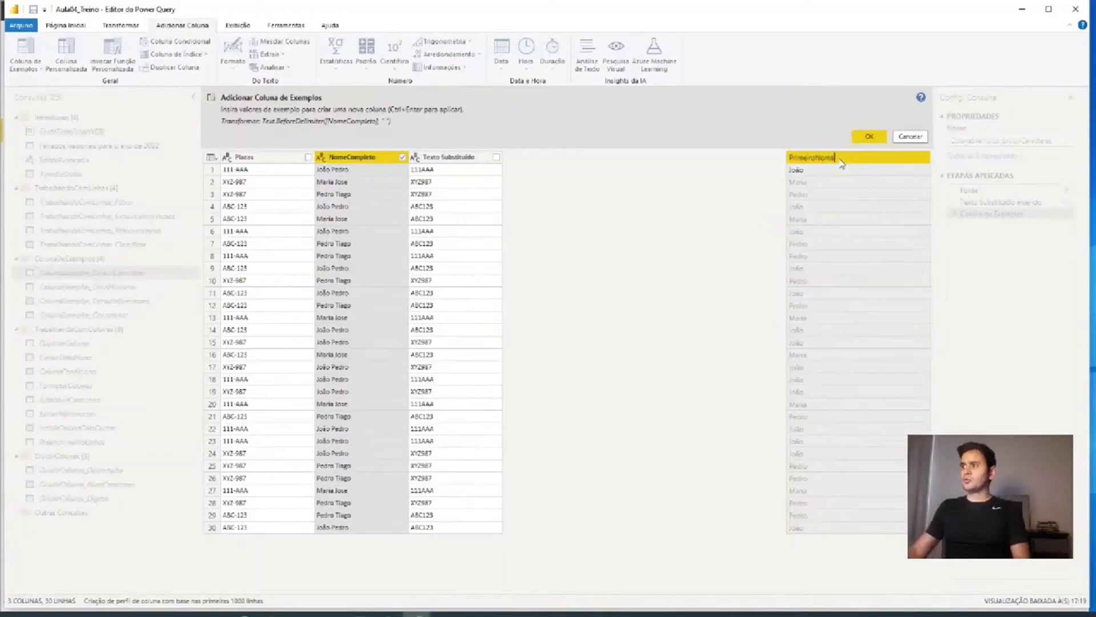
pyautogui.click(860, 139)
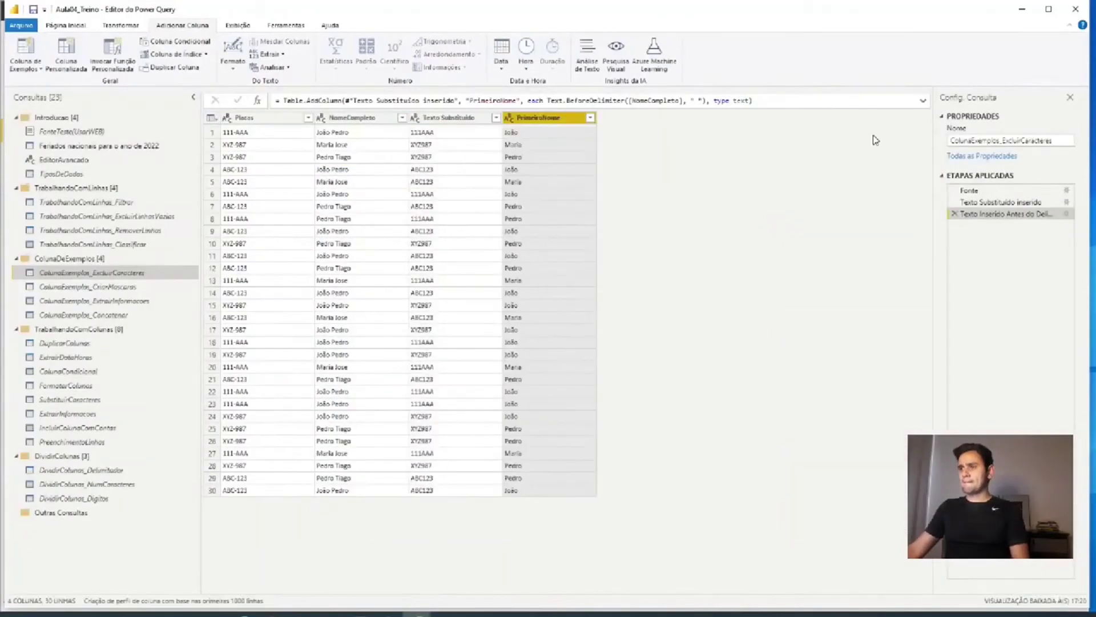
# Compare the Texto Substituído and PrimeiroNome columns and examine the full formula generated for the PrimeiroNome step.
pyautogui.click(463, 119)
pyautogui.click(550, 119)
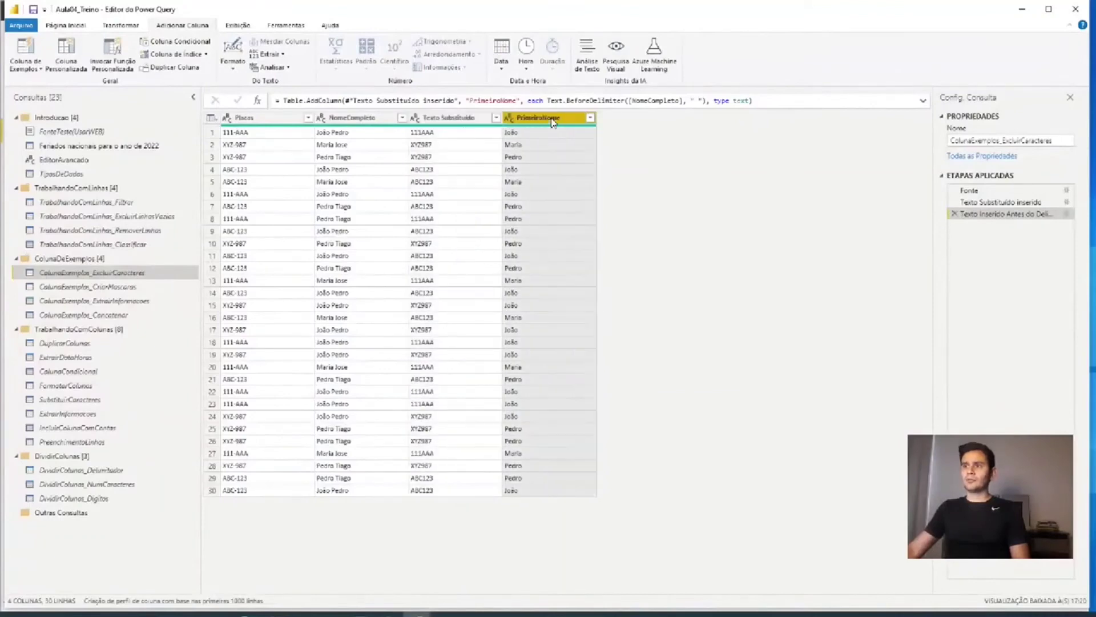
pyautogui.click(461, 128)
pyautogui.click(465, 119)
pyautogui.click(511, 118)
pyautogui.click(639, 100)
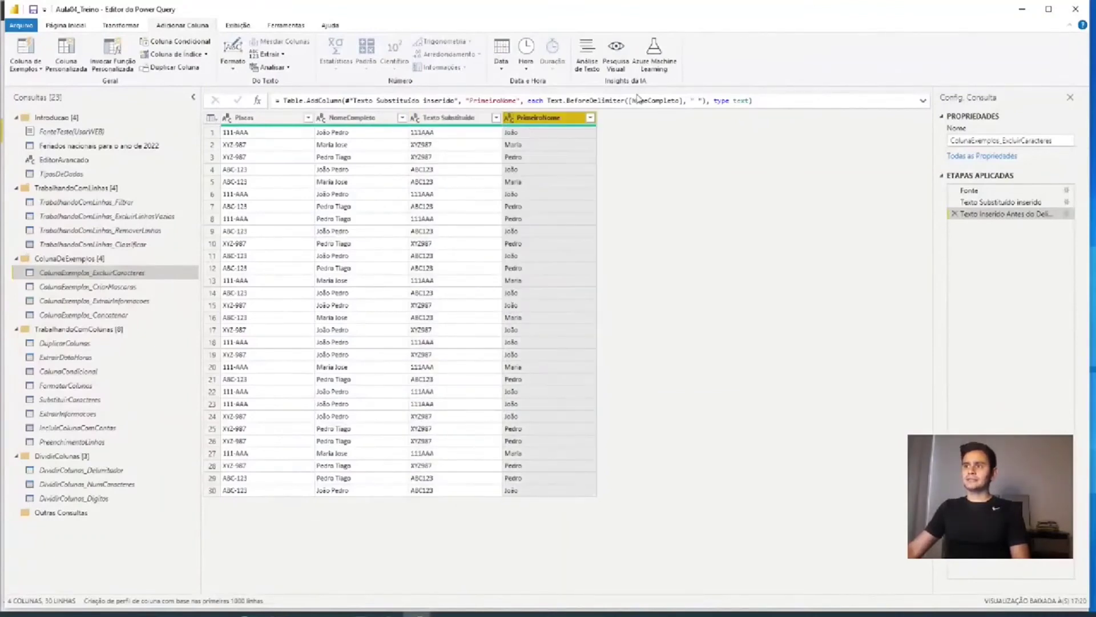
pyautogui.click(751, 101)
pyautogui.press('Home')
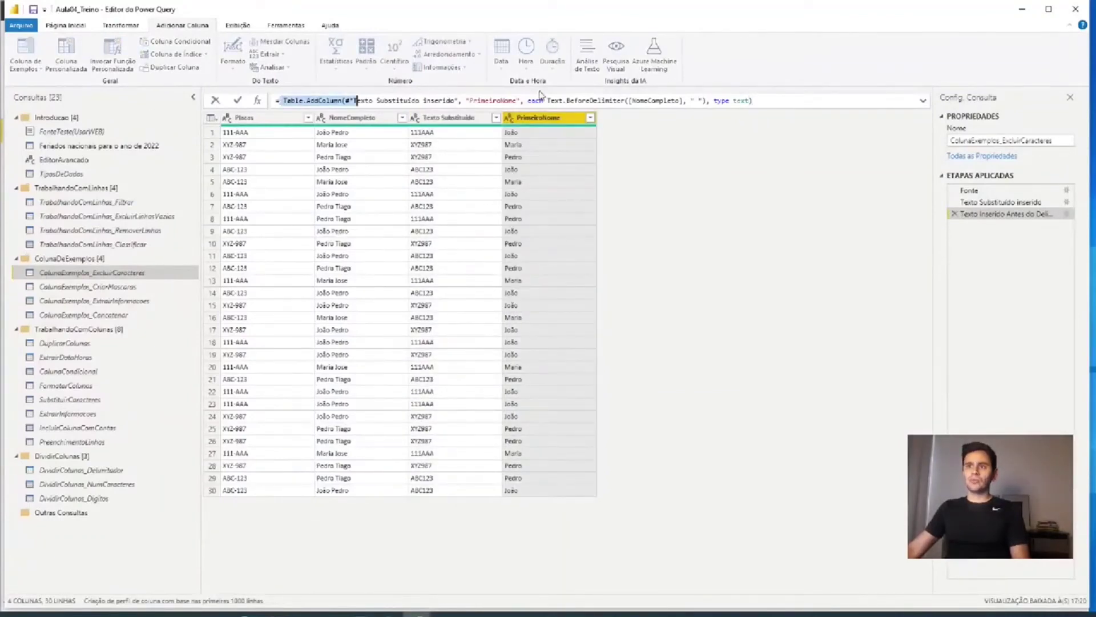
pyautogui.hotkey('shift', 'End')
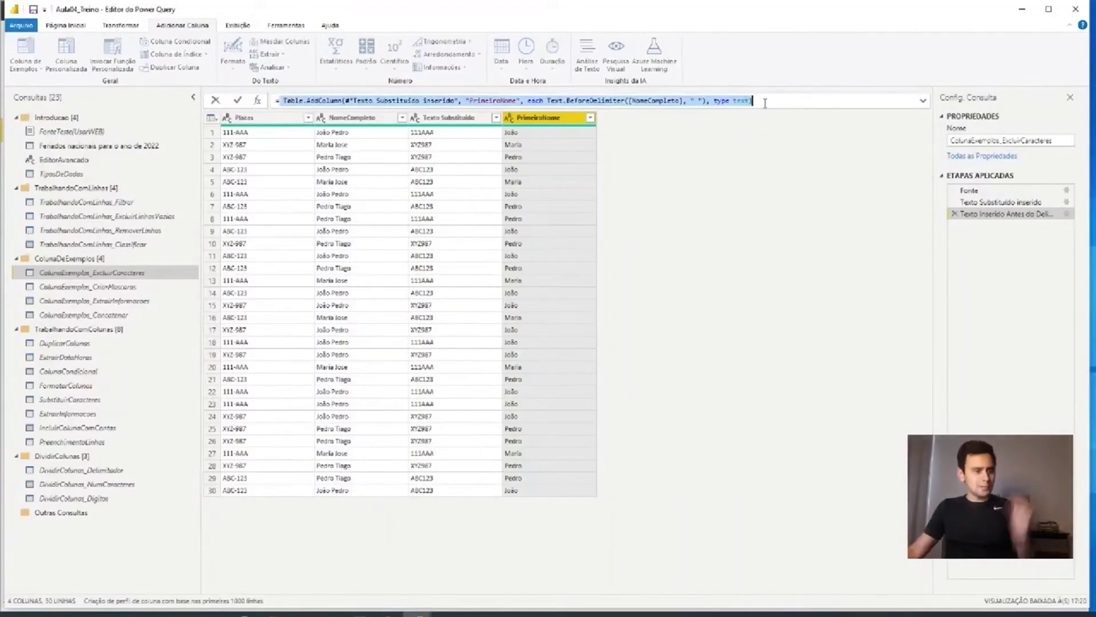
pyautogui.press('Escape')
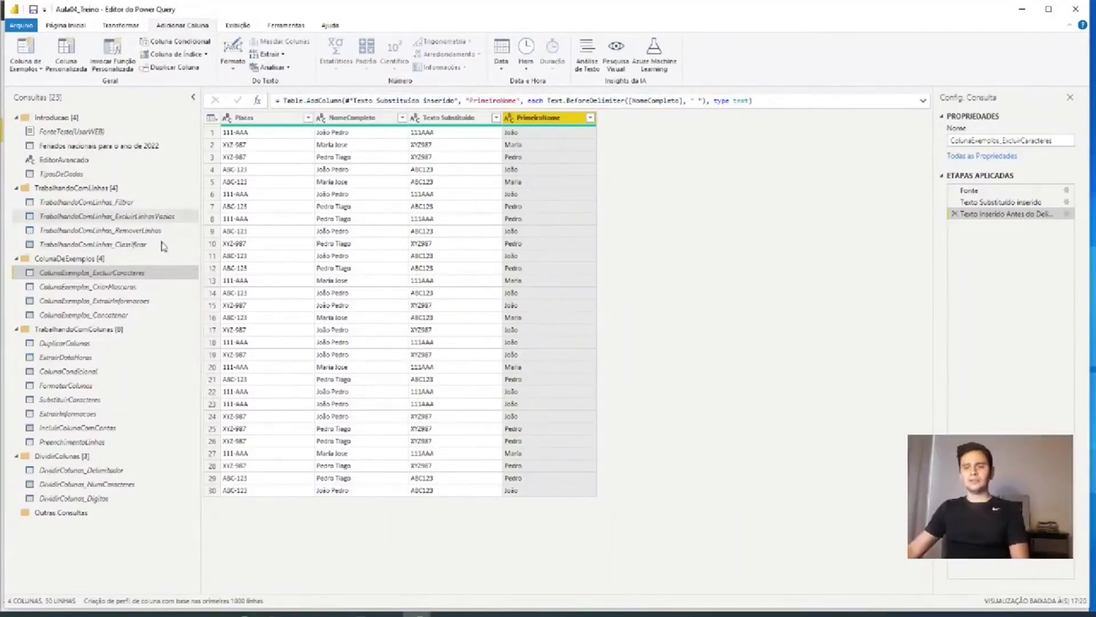
# Open the ColunaExemplos_CriarMascaras query and select its CPF column.
pyautogui.click(115, 287)
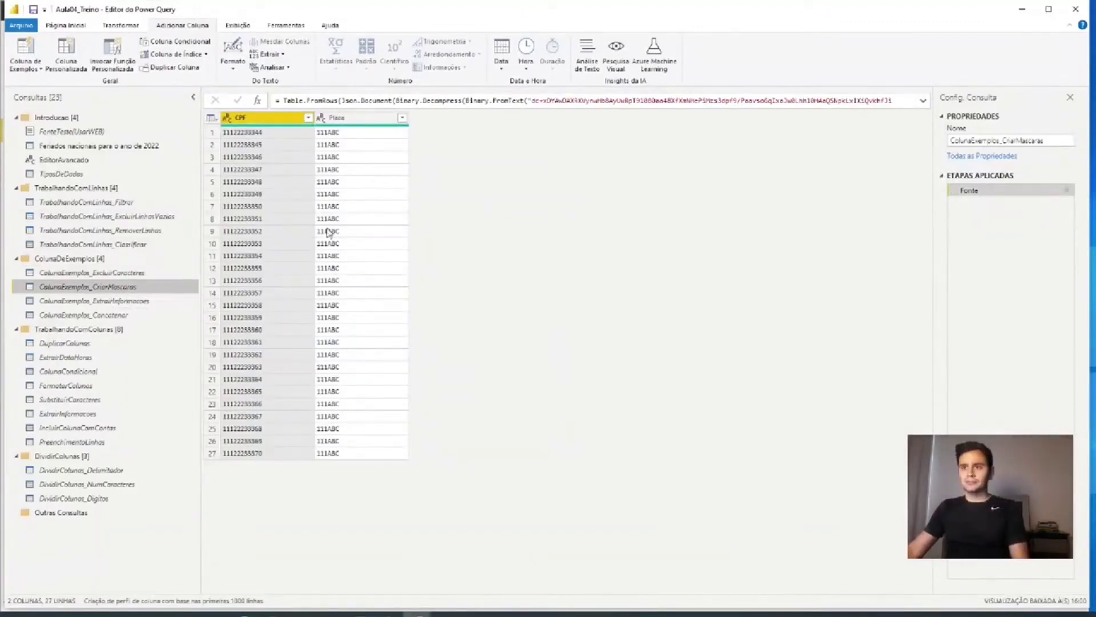
pyautogui.click(257, 170)
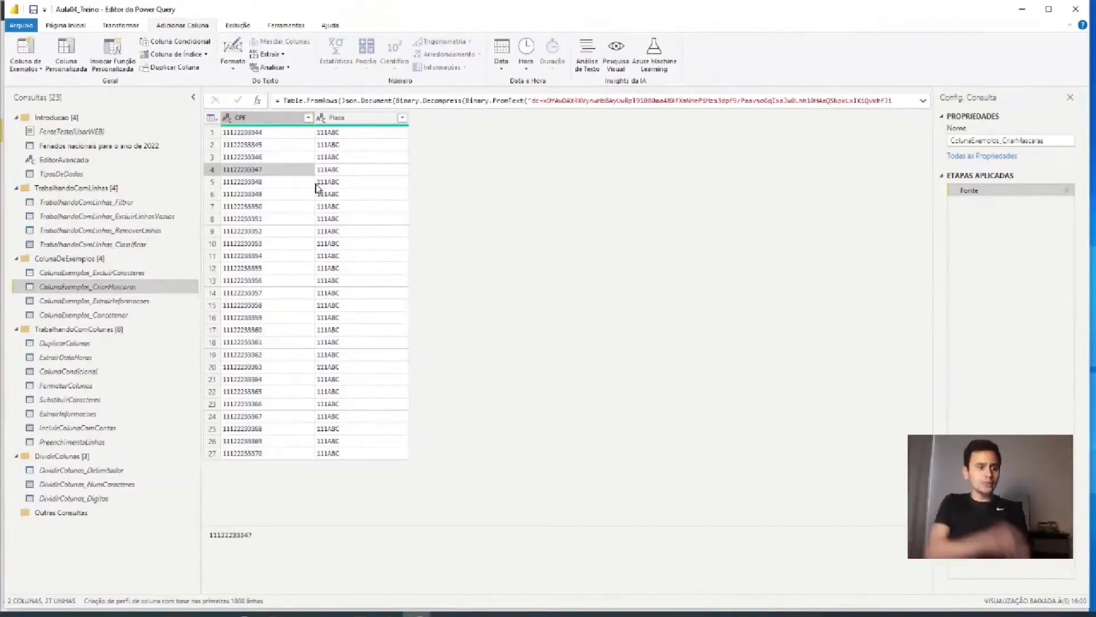
pyautogui.click(253, 117)
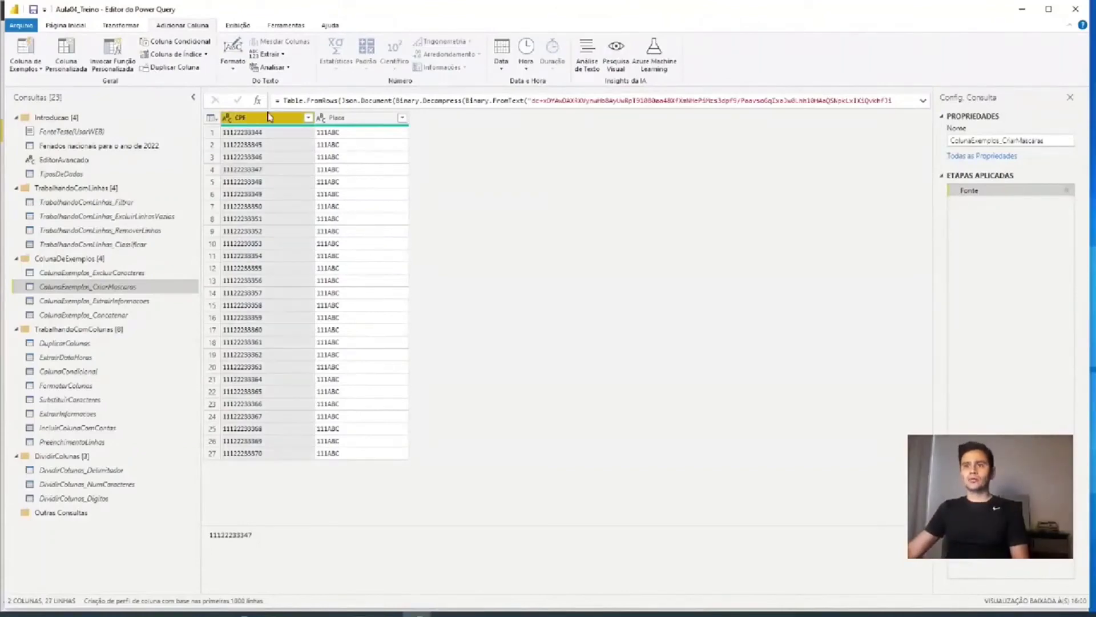
# Start a column from examples based on all columns and name it CpfMascara.
pyautogui.moveTo(348, 129)
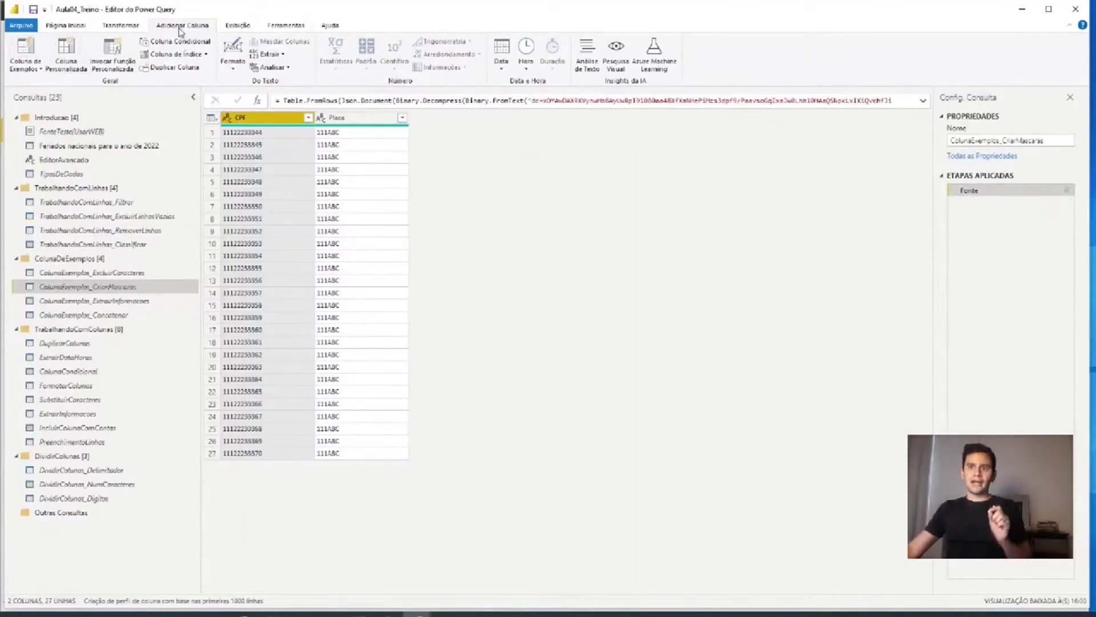
pyautogui.click(21, 49)
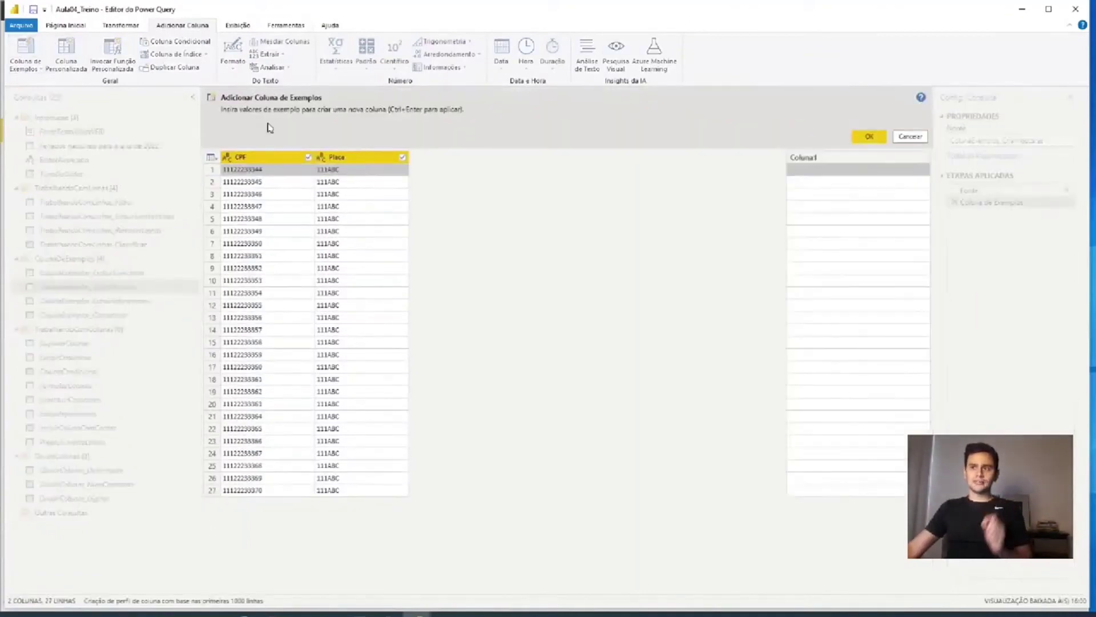
pyautogui.click(833, 161)
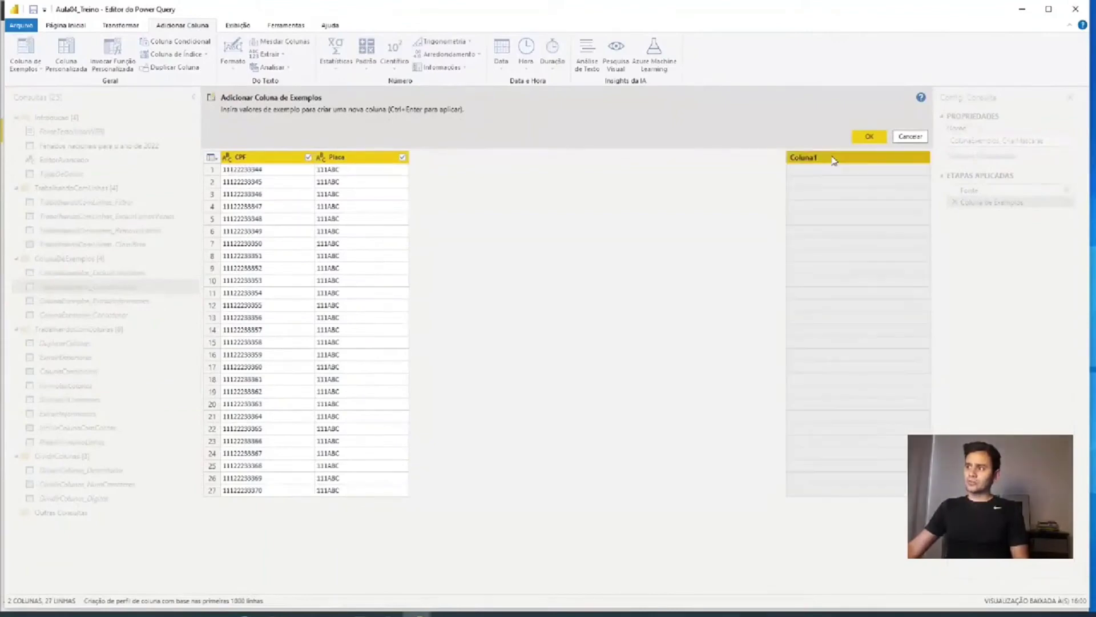
pyautogui.doubleClick(834, 161)
pyautogui.write('Cpf')
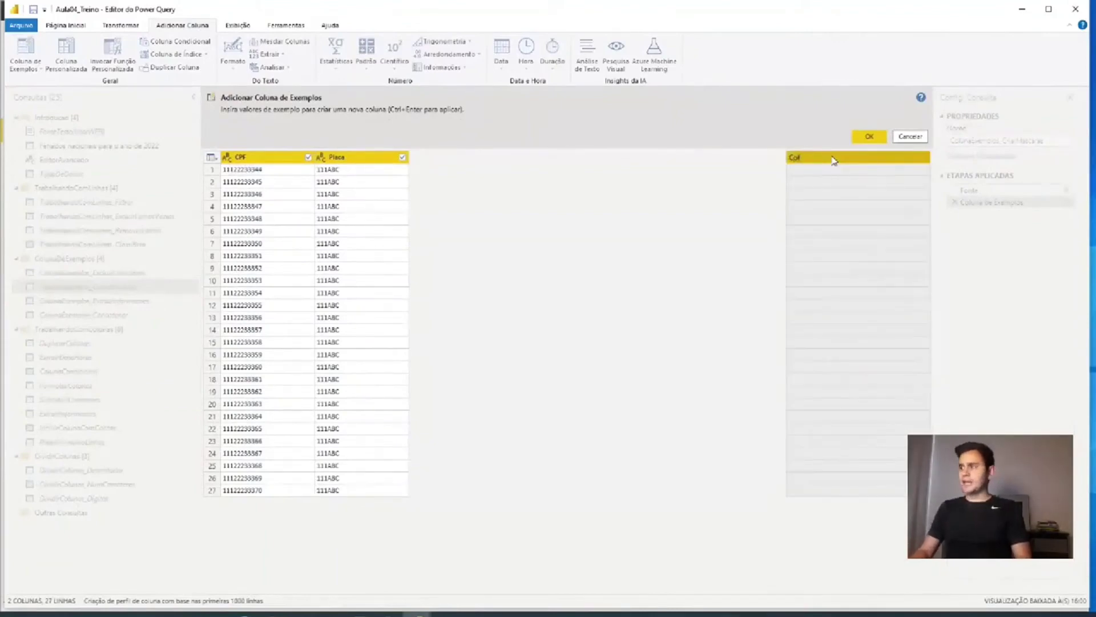
pyautogui.write('Mascara')
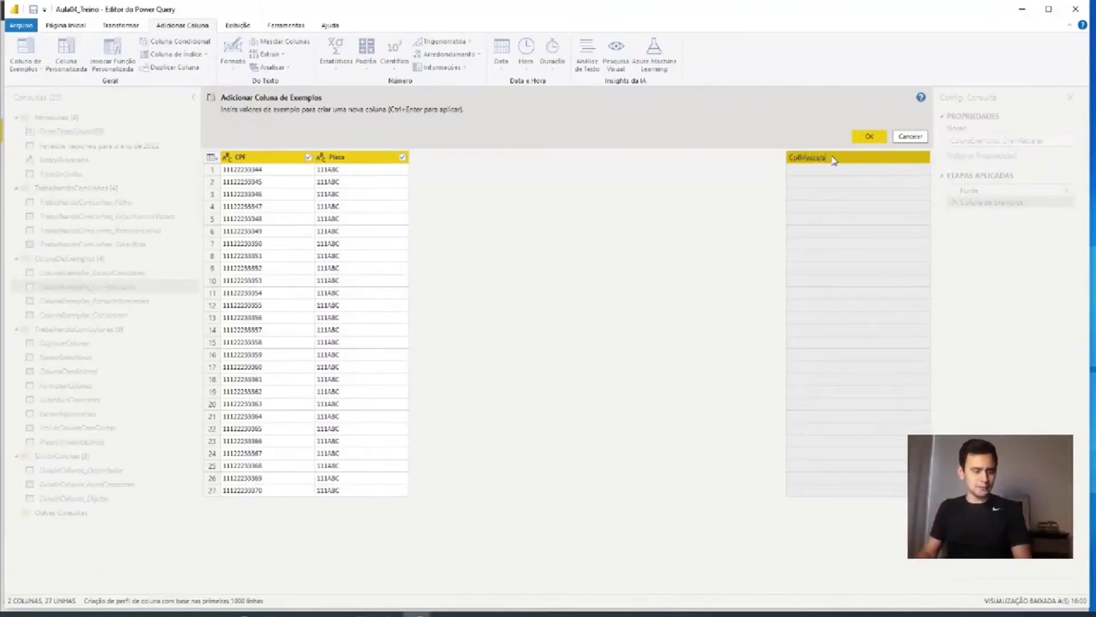
pyautogui.press('Return')
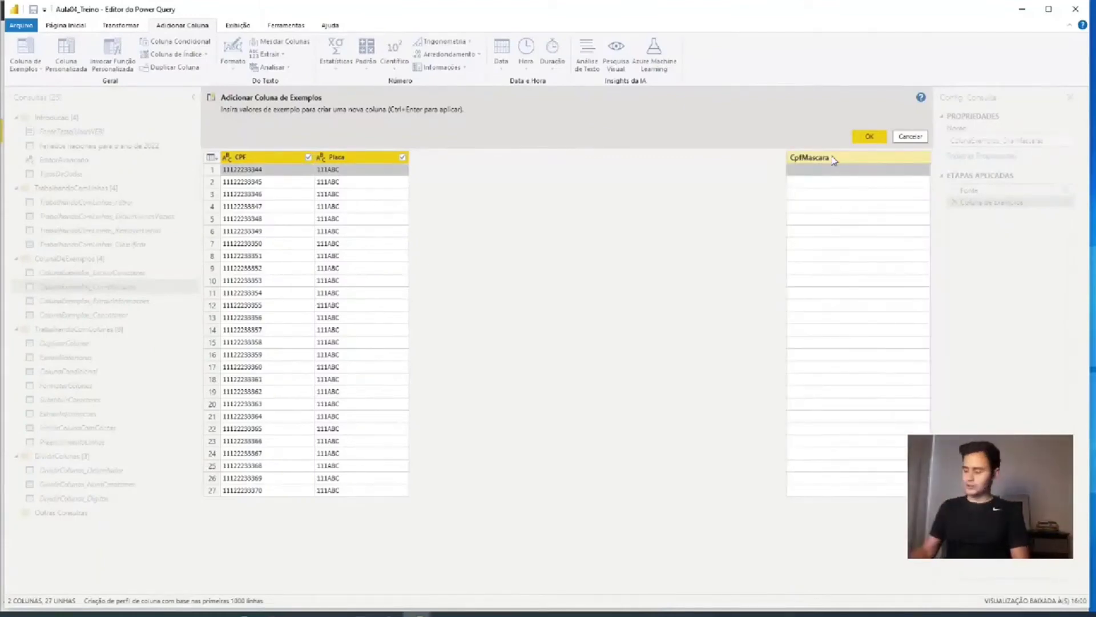
# Enter the first row's CPF number as the example, with dots between the three-digit groups and a hyphen before the last two digits.
pyautogui.write('111')
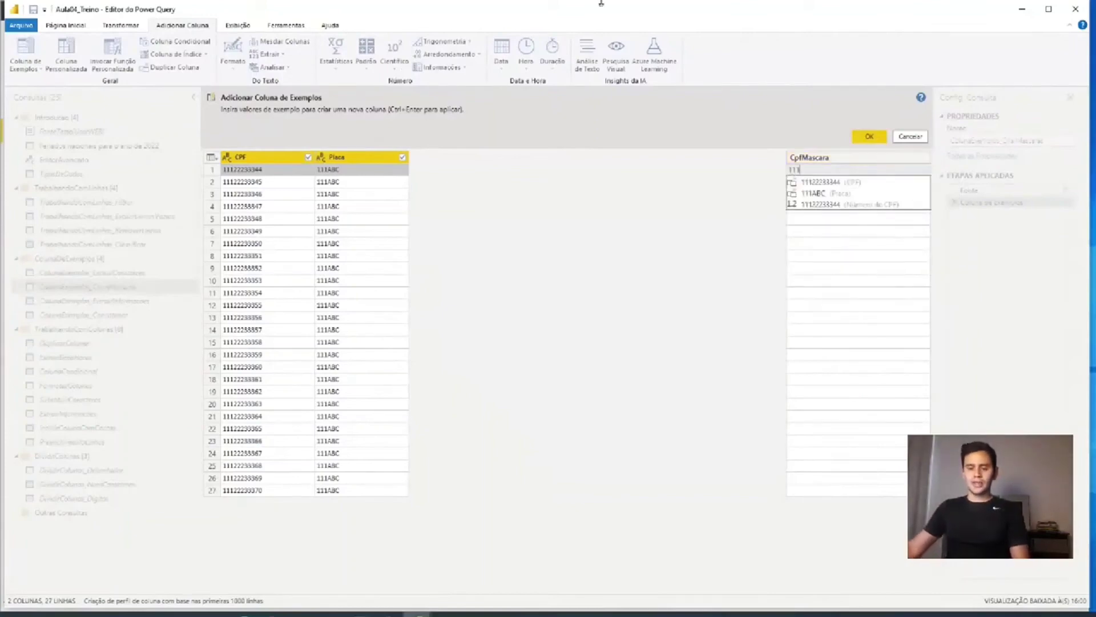
pyautogui.press('Return')
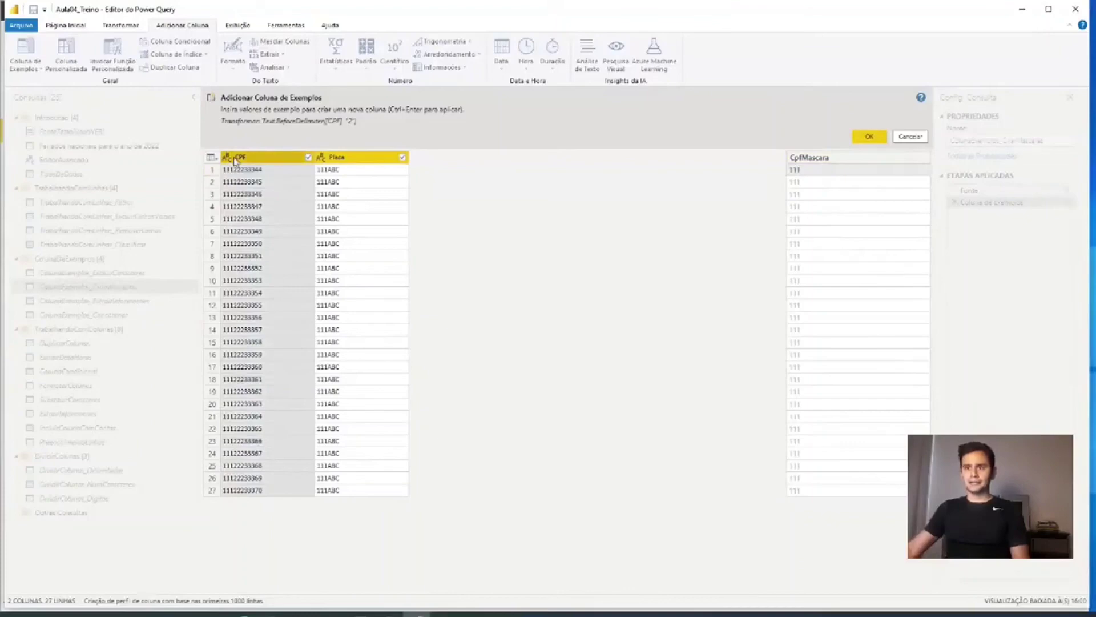
pyautogui.click(815, 171)
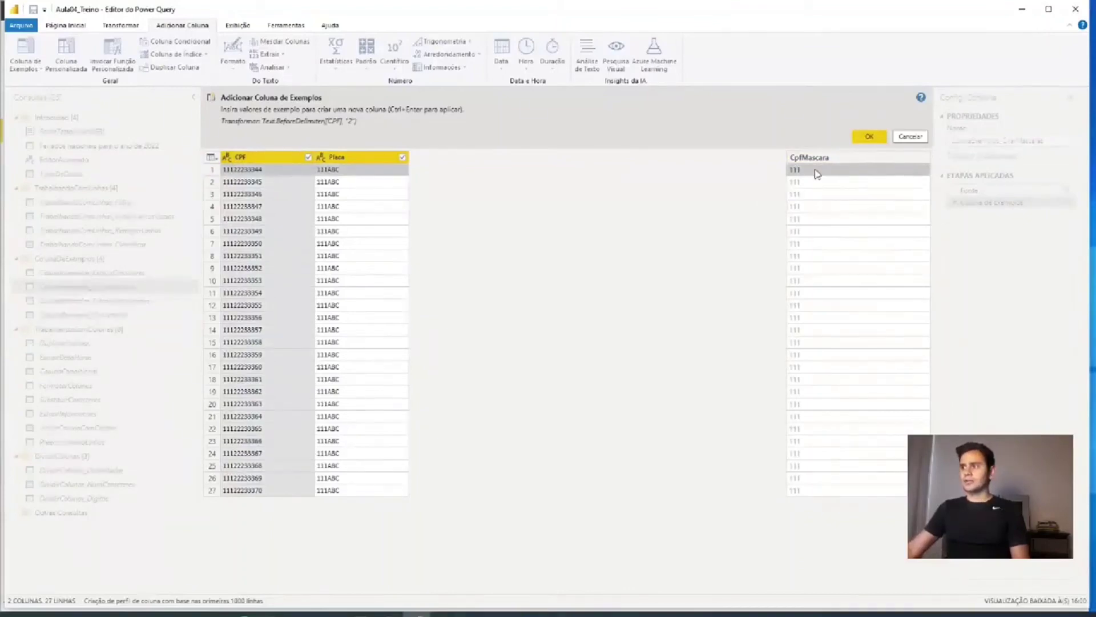
pyautogui.press('Escape')
pyautogui.write('.')
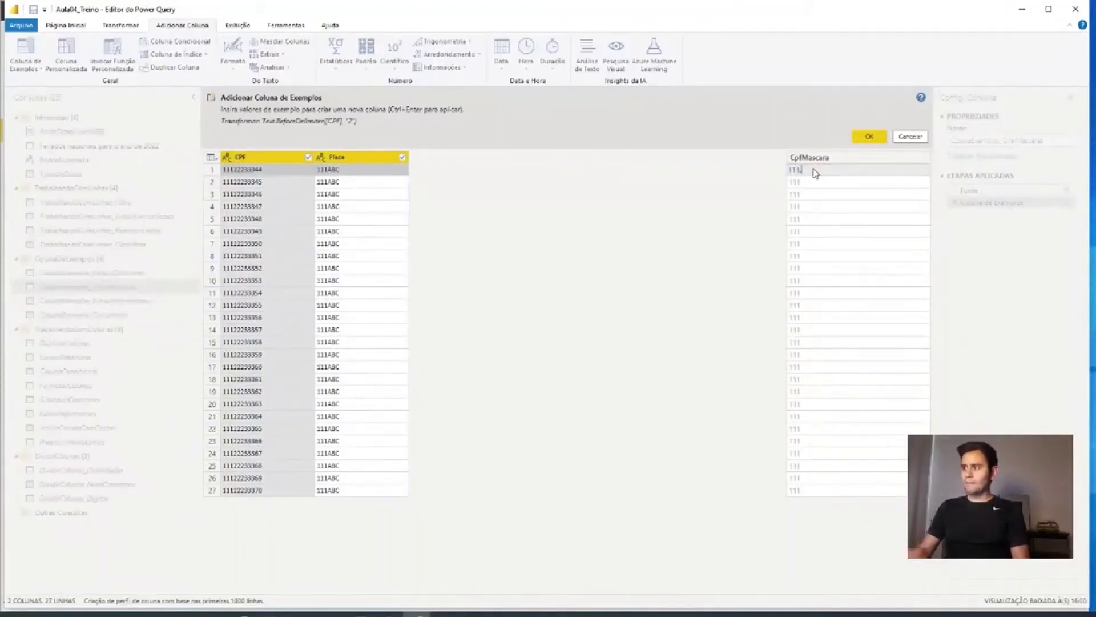
pyautogui.write('222')
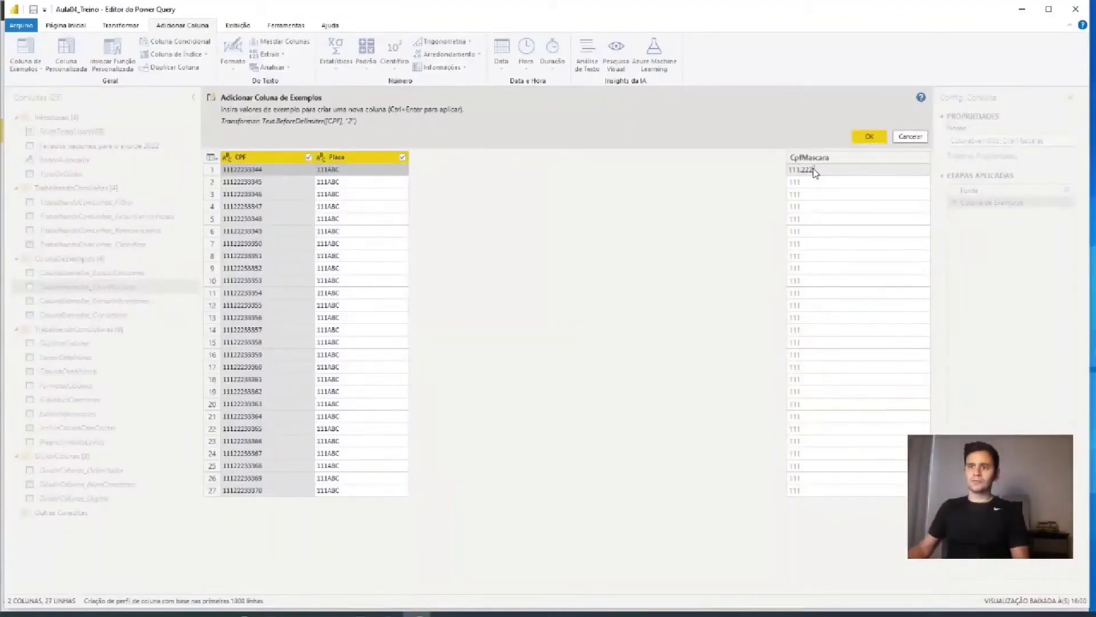
pyautogui.write('.333')
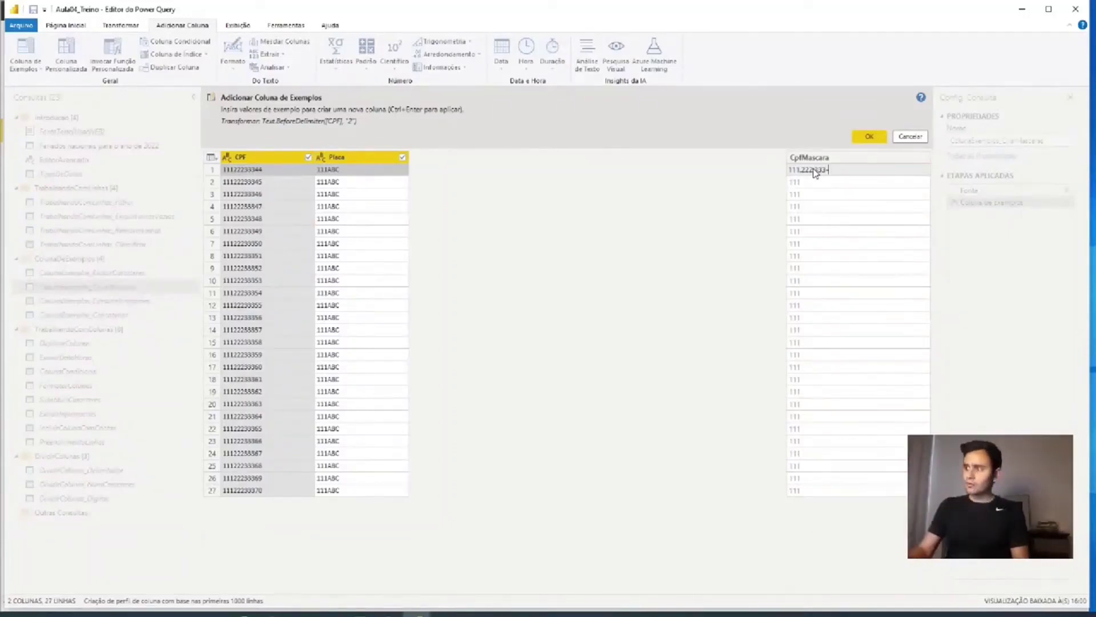
pyautogui.write('-44')
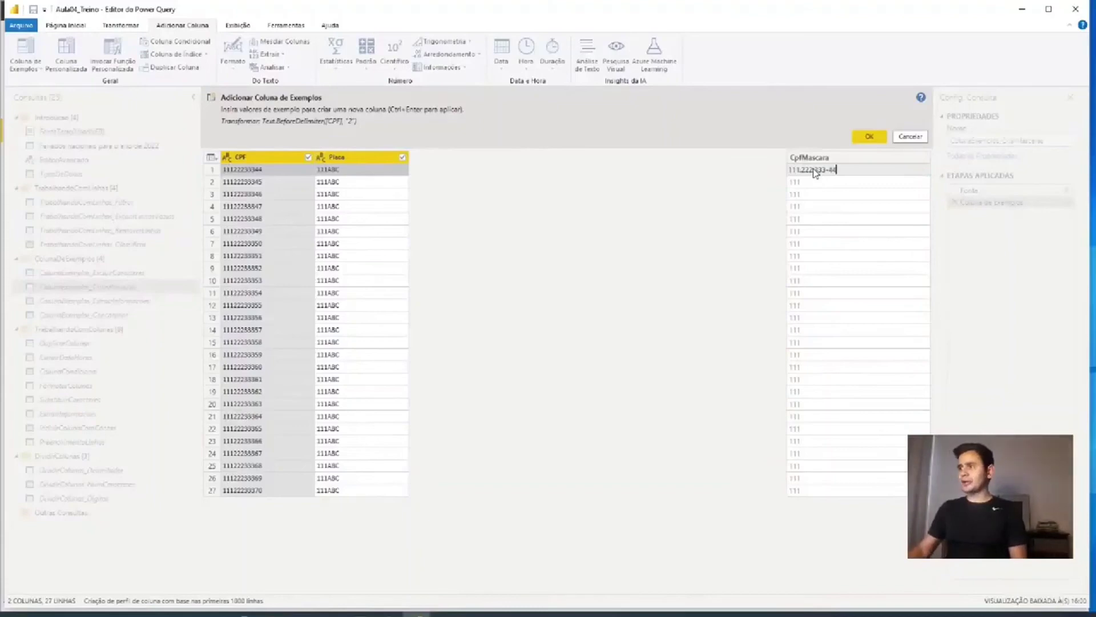
pyautogui.press('Return')
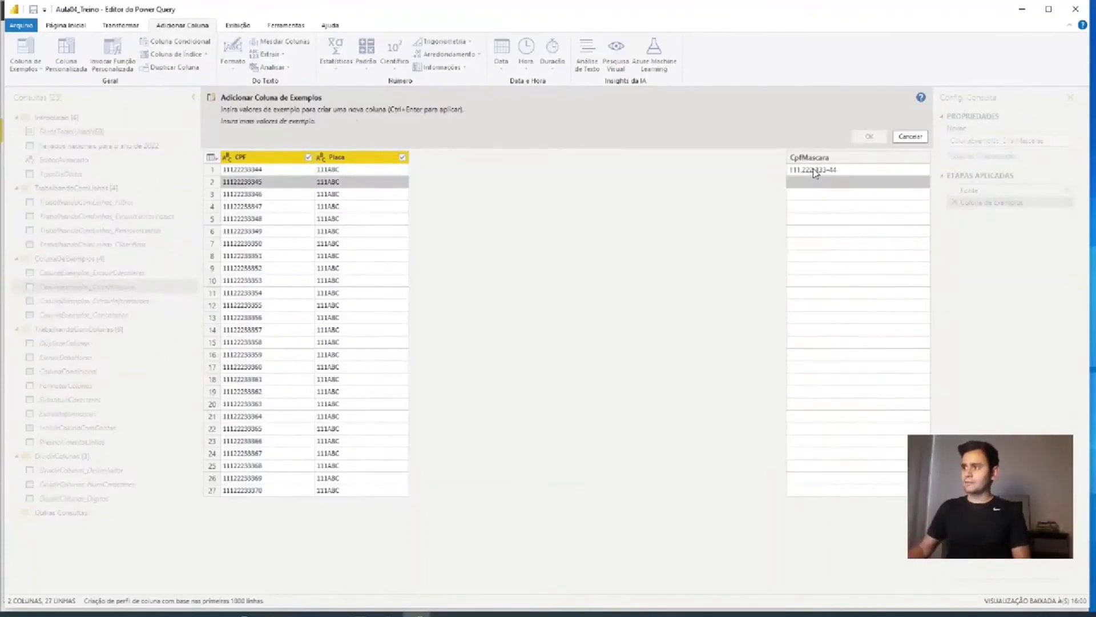
# Add a second example to CpfMascara by entering the second row's CPF number with the same dot and hyphen mask.
pyautogui.write('111.222')
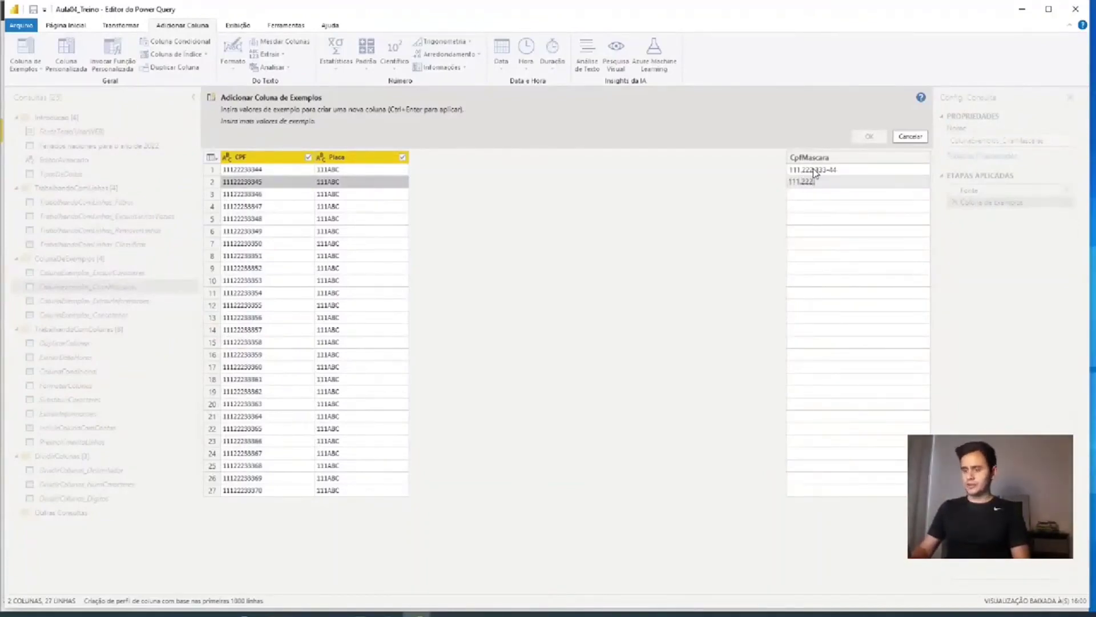
pyautogui.write('.333')
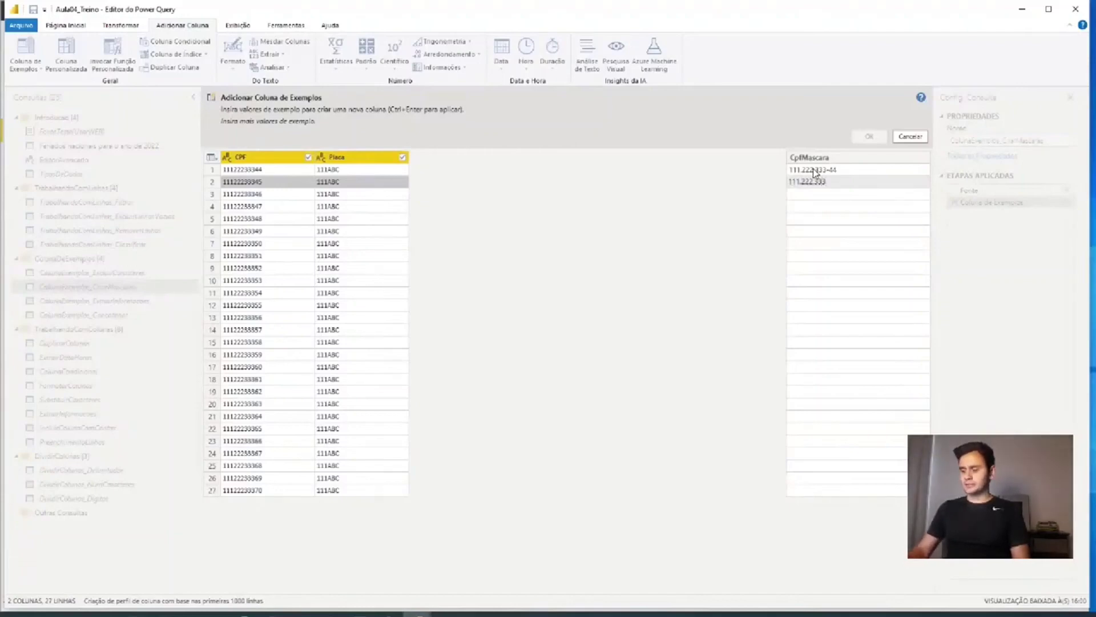
pyautogui.write('-45')
pyautogui.press('Return')
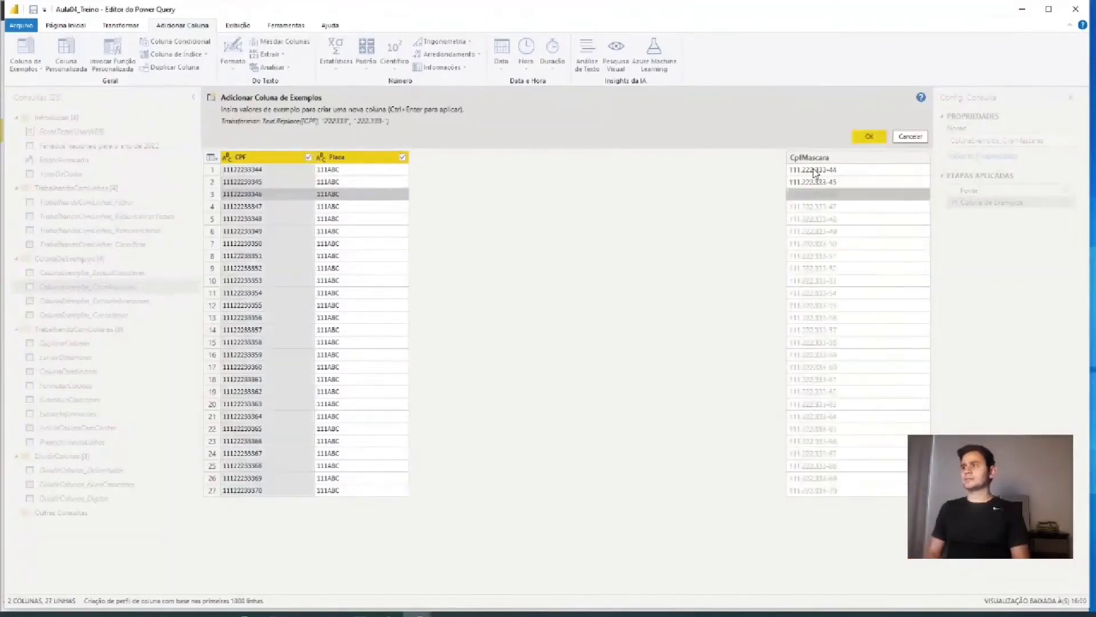